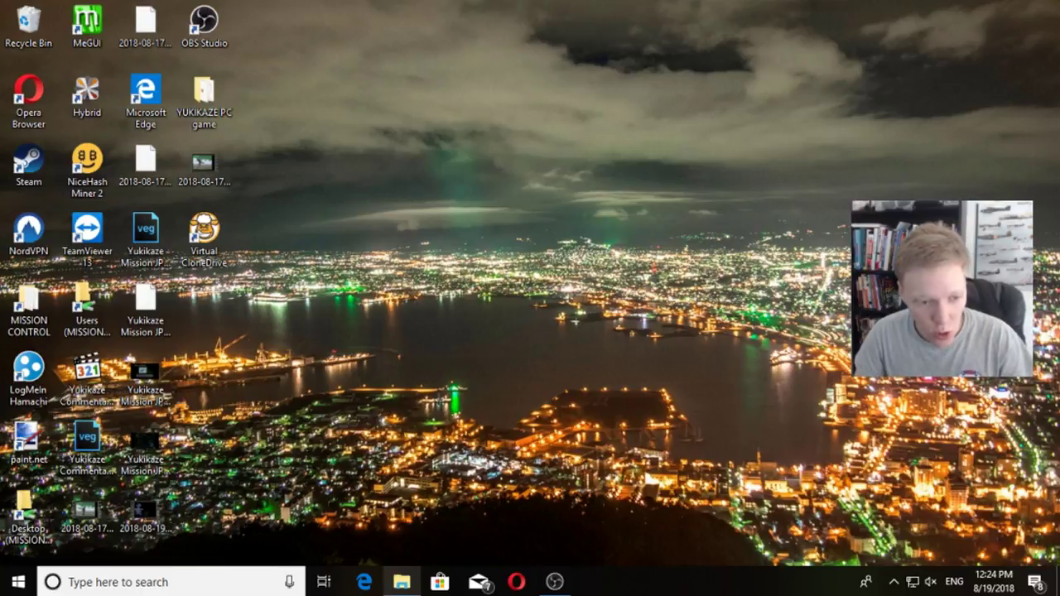
# Step: Mount the YUKIKAZE_Install disc image from the YUKIKAZE PC game folder in Downloads
pyautogui.click(402, 582)
pyautogui.click(234, 167)
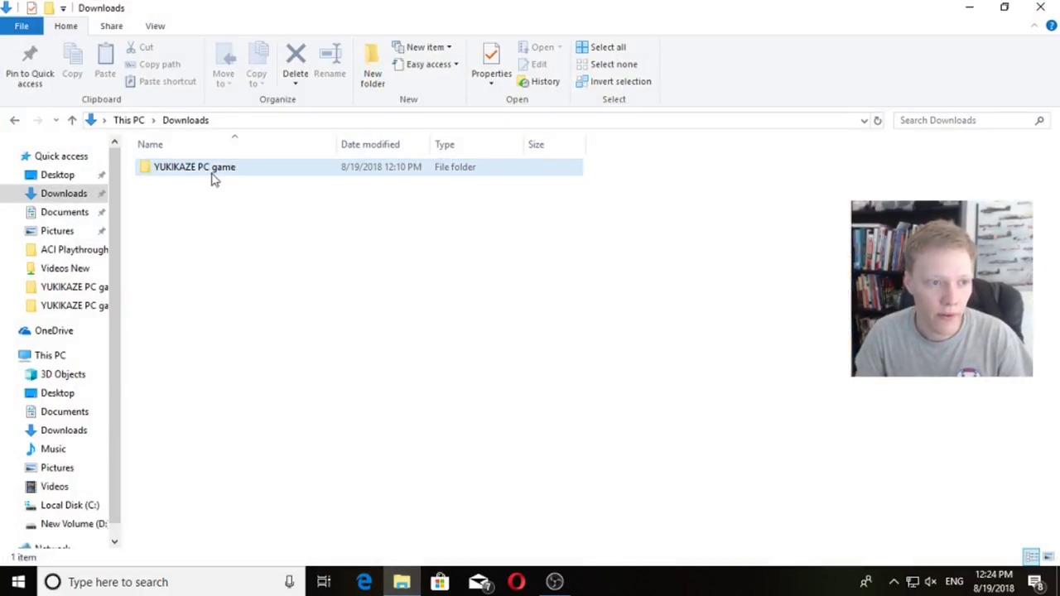
pyautogui.doubleClick(209, 173)
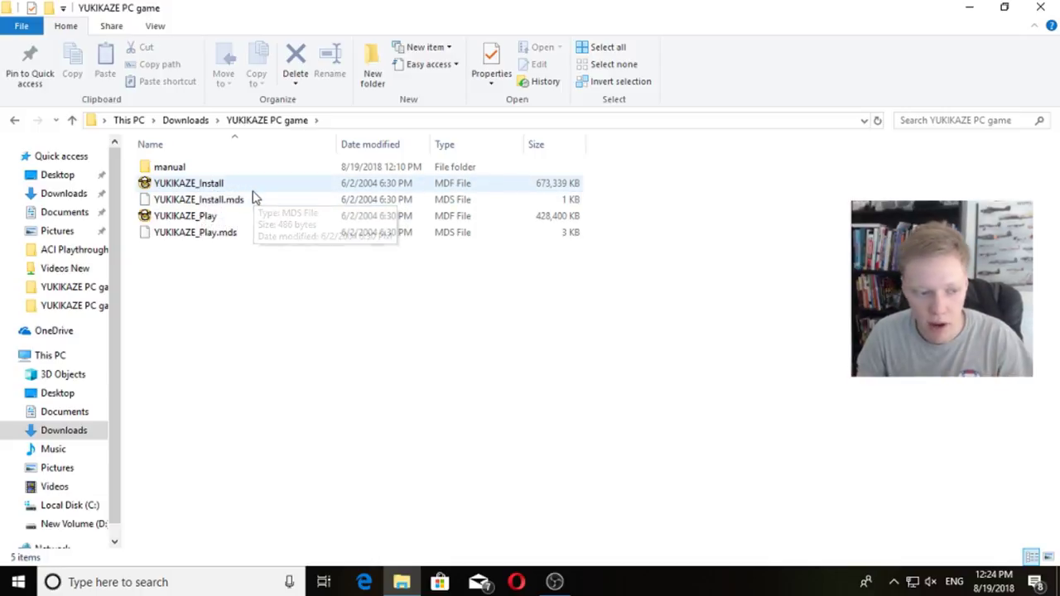
pyautogui.doubleClick(253, 195)
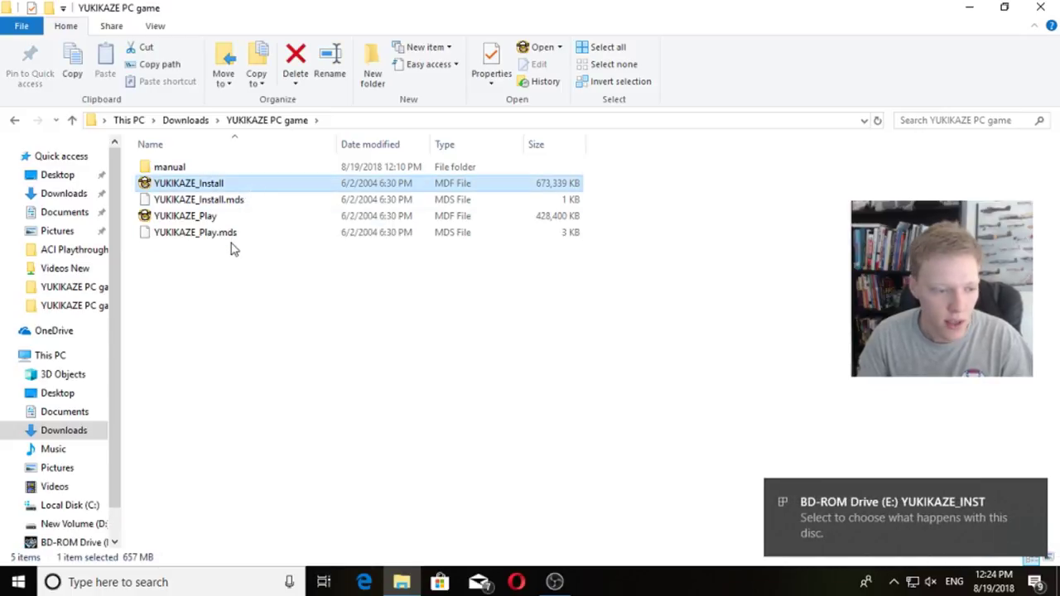
# Step: Run Autorun from the mounted YUKIKAZE_INST disc and start installing the game into the default folder
pyautogui.scroll(-1, 71, 305)
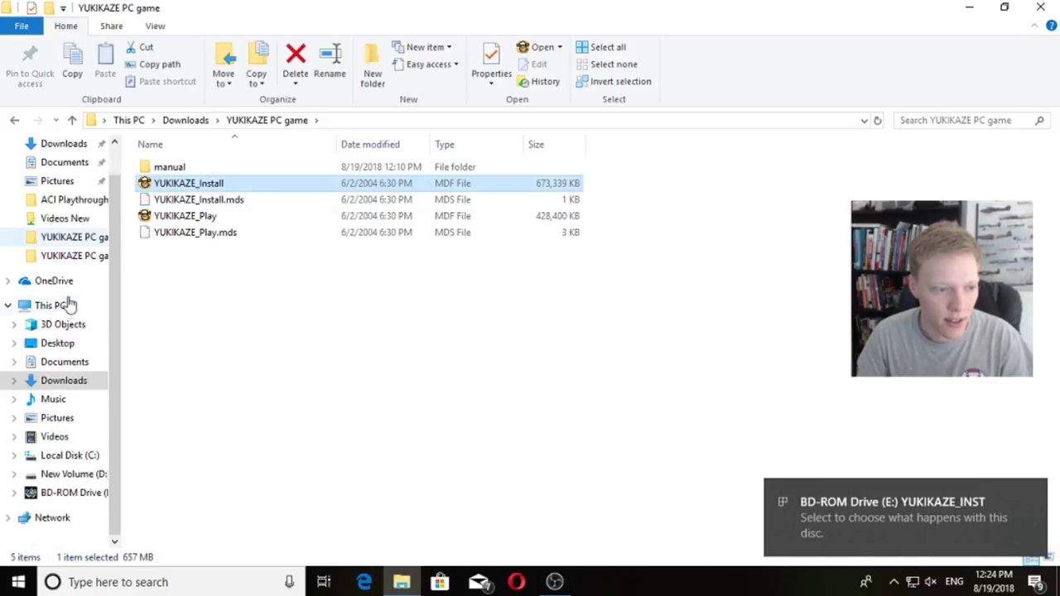
pyautogui.click(71, 493)
pyautogui.doubleClick(174, 202)
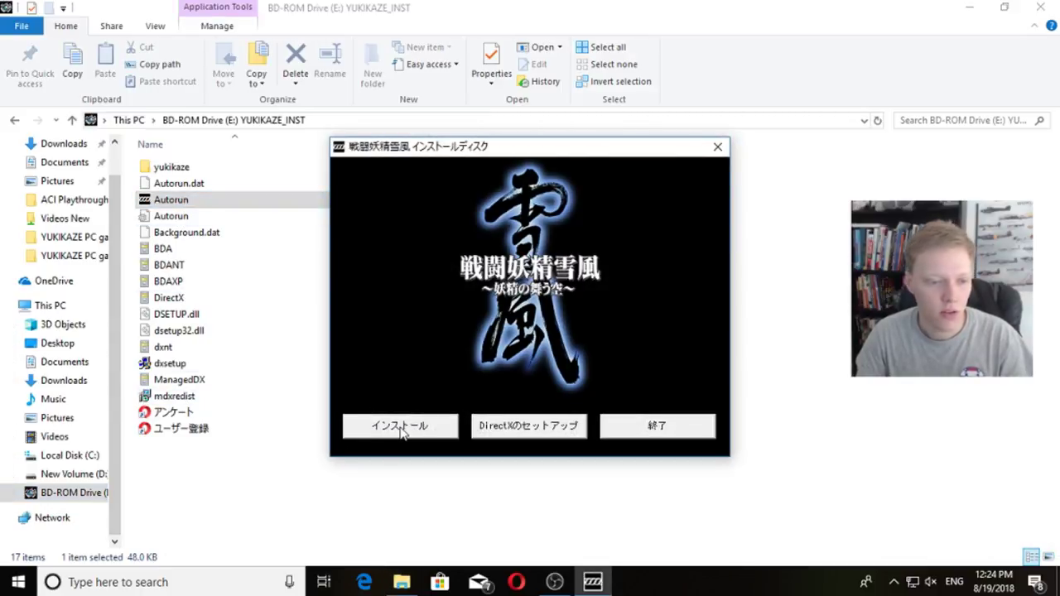
pyautogui.click(406, 428)
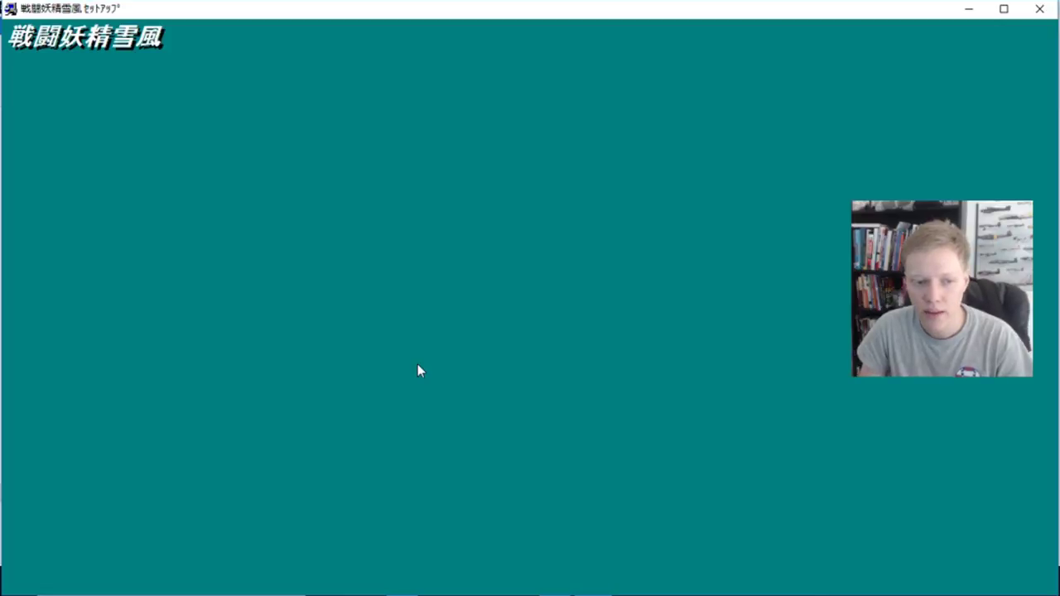
pyautogui.press('Return')
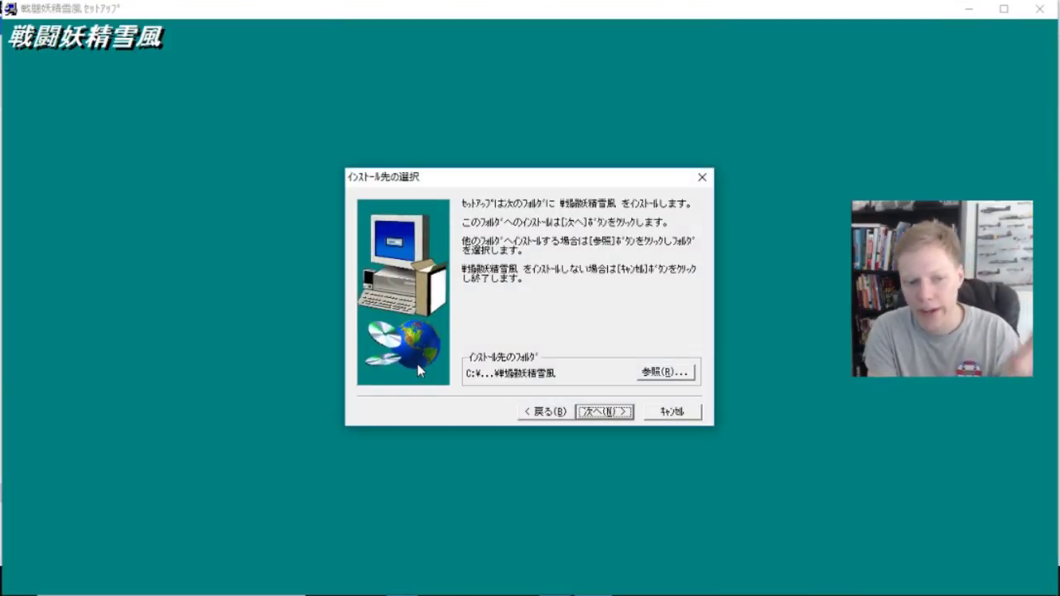
pyautogui.press('Return')
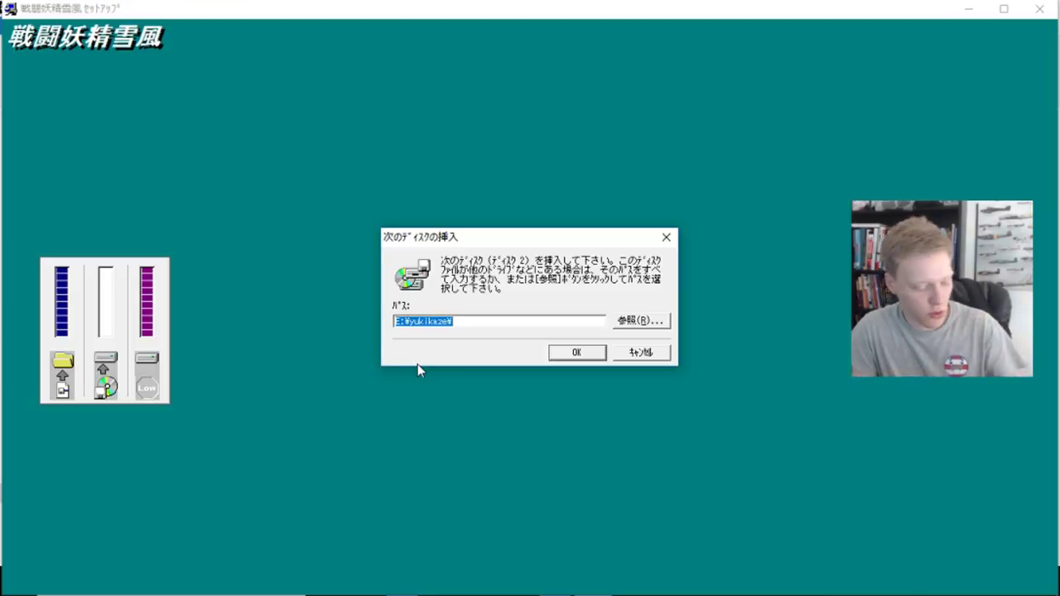
# Step: Switch to File Explorer and eject the YUKIKAZE_INST disc from BD-ROM Drive (E:)
pyautogui.press('super')
pyautogui.click(401, 583)
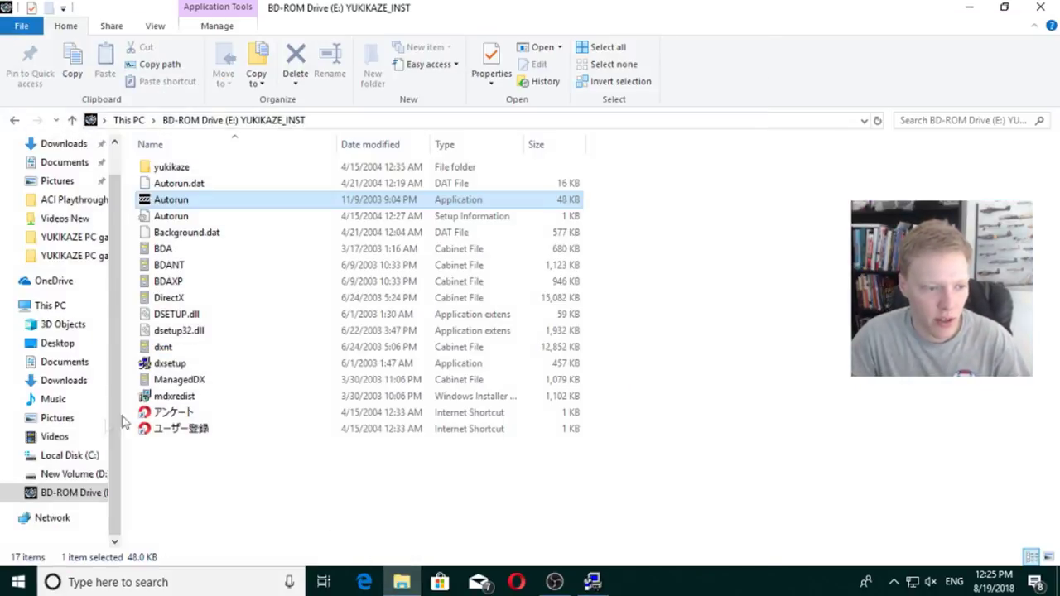
pyautogui.click(46, 305)
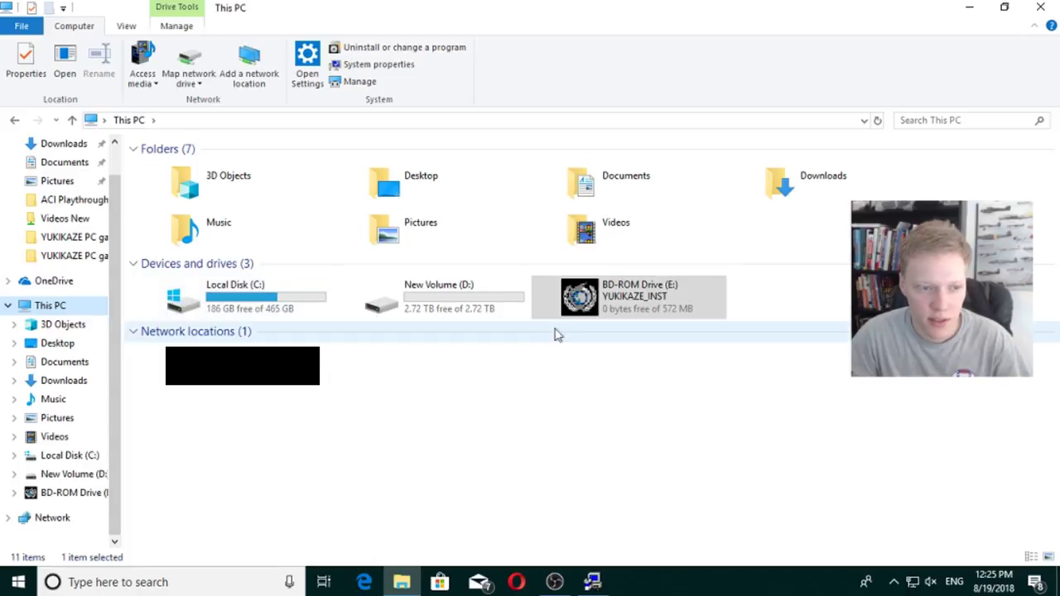
pyautogui.rightClick(602, 308)
pyautogui.click(650, 494)
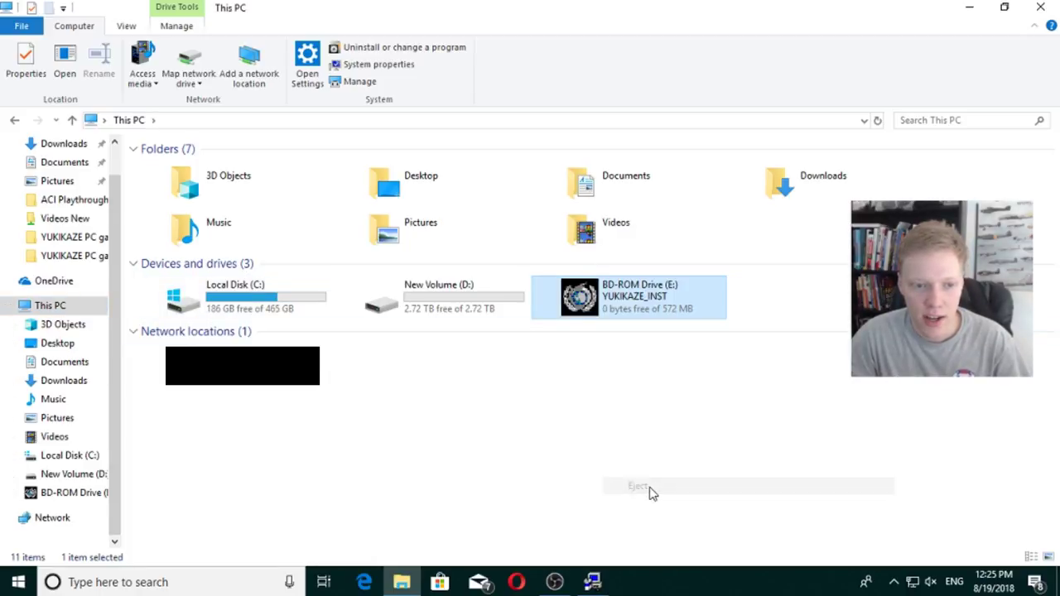
# Step: Mount the YUKIKAZE_Play image from the YUKIKAZE PC game folder and open the mounted YUKIKAZE_GAME disc
pyautogui.scroll(1, 58, 193)
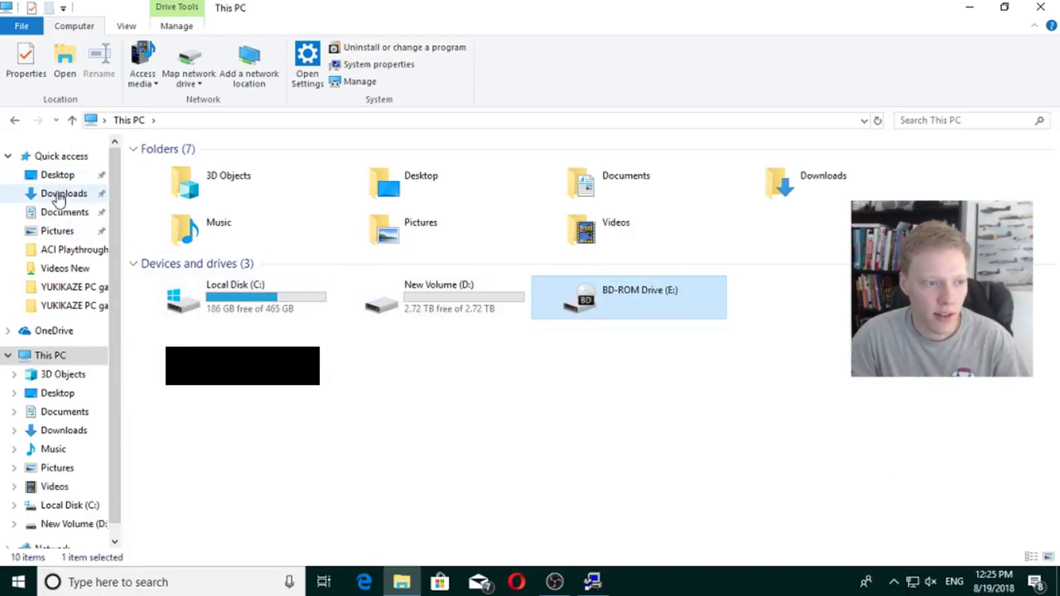
pyautogui.click(58, 194)
pyautogui.click(198, 169)
pyautogui.doubleClick(199, 170)
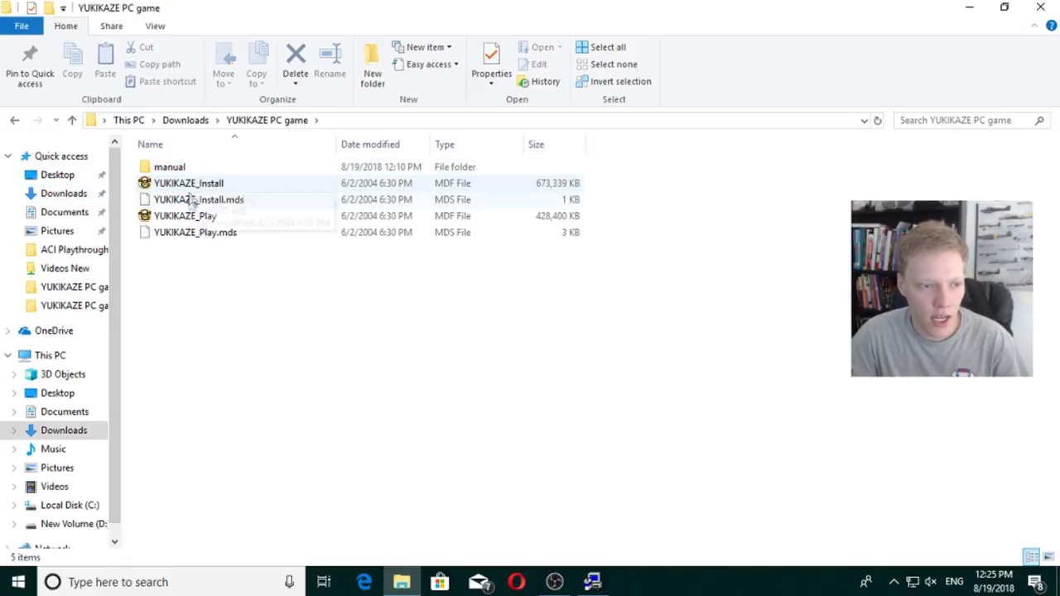
pyautogui.click(186, 217)
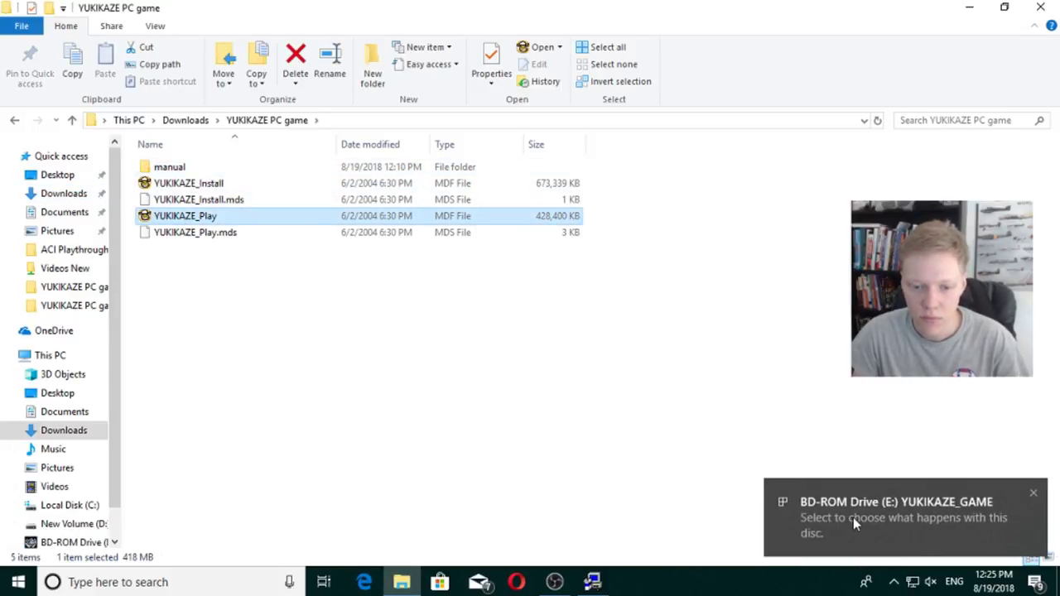
pyautogui.scroll(-1, 83, 489)
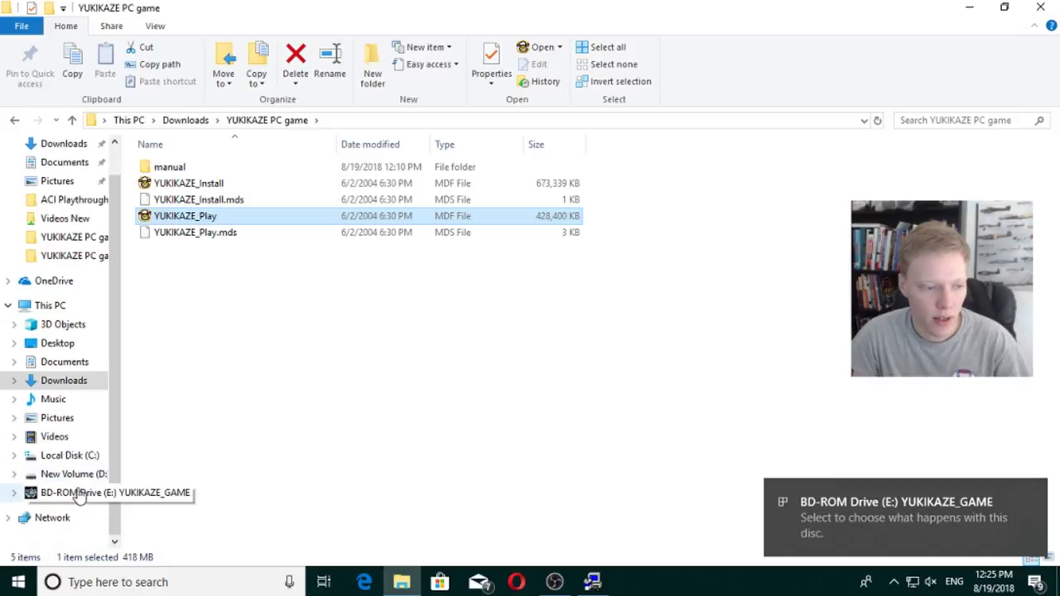
pyautogui.click(68, 497)
# Step: Return to the game installer, continue with disc 2 from E:\yukikaze\, and finish setup without online user registration
pyautogui.click(593, 583)
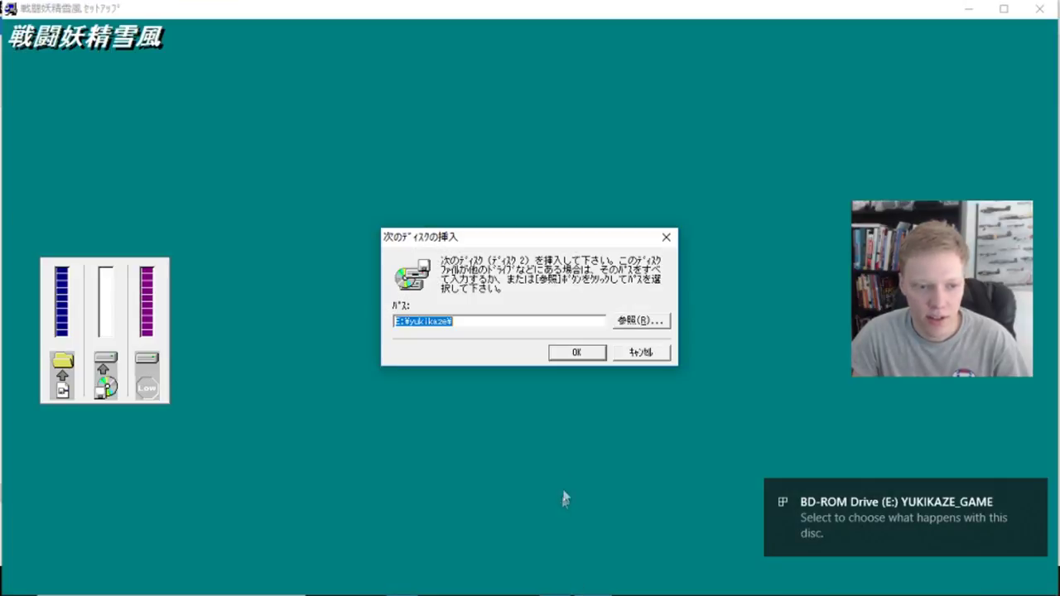
pyautogui.click(569, 354)
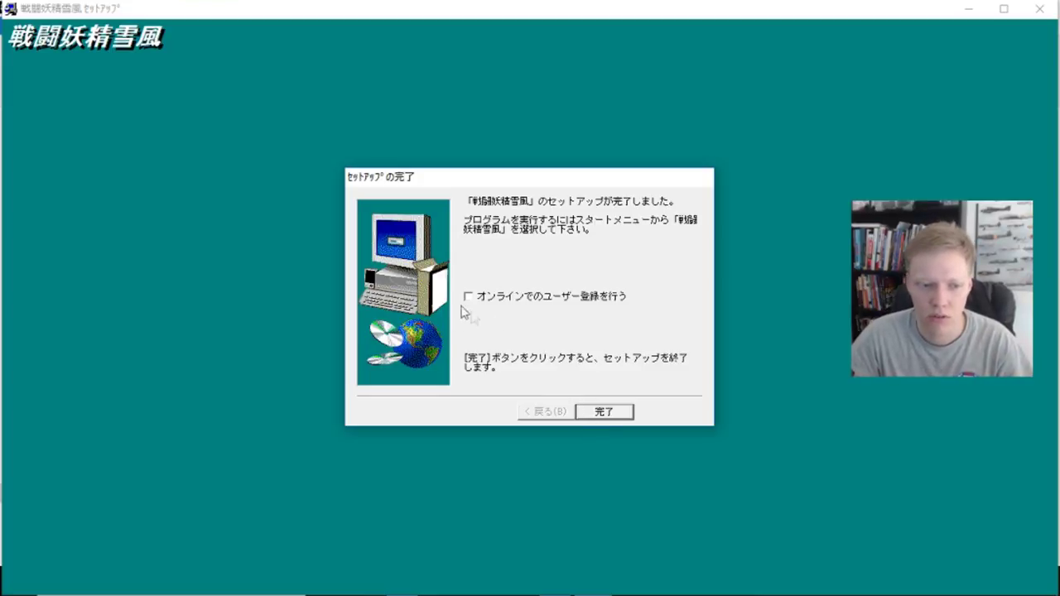
pyautogui.click(602, 411)
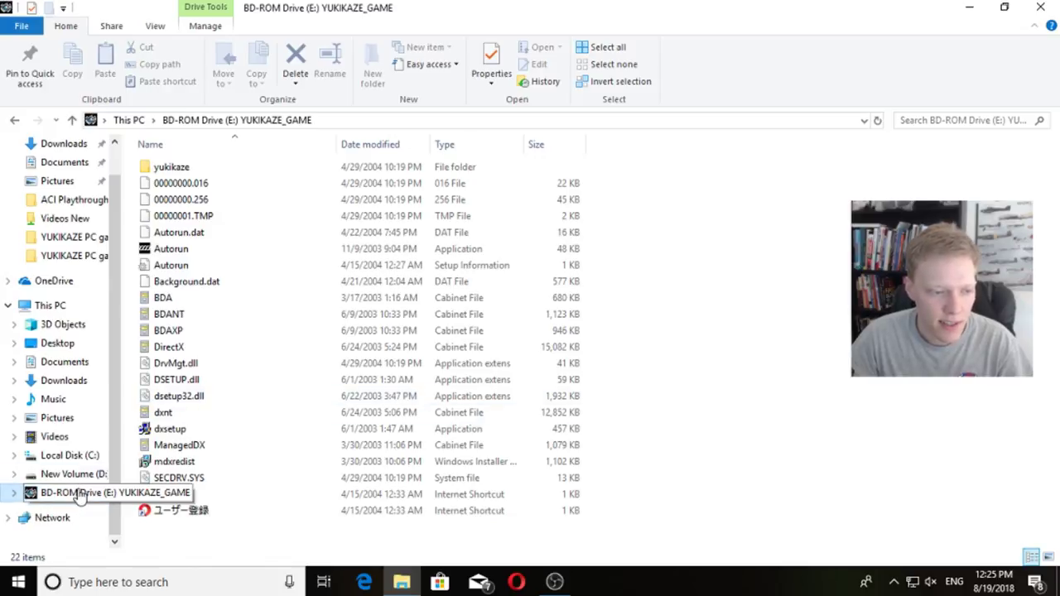
# Step: Try to launch the game through Autorun on the YUKIKAZE_GAME disc
pyautogui.doubleClick(212, 248)
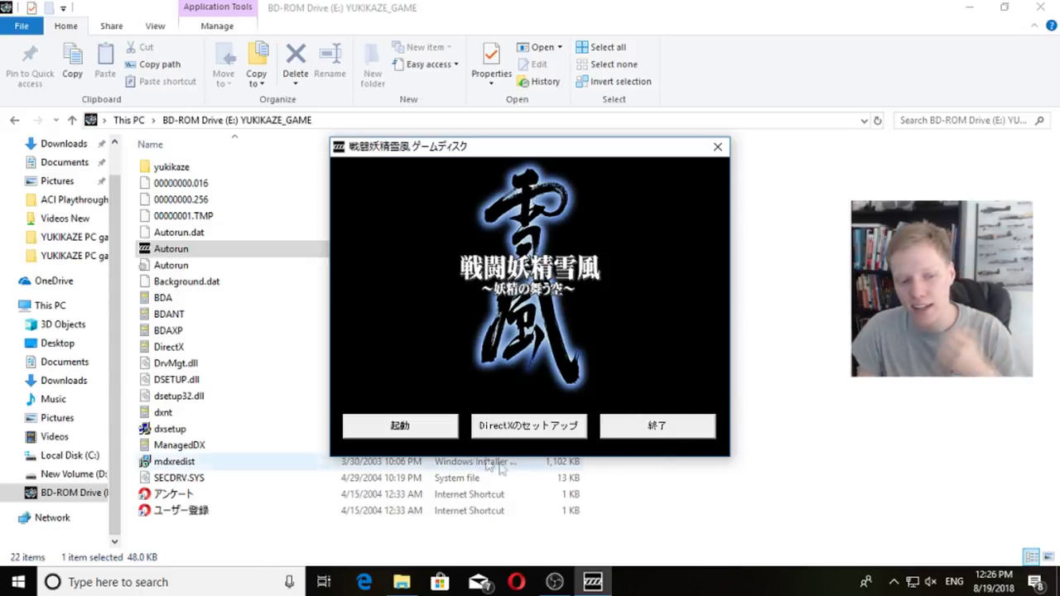
pyautogui.click(397, 432)
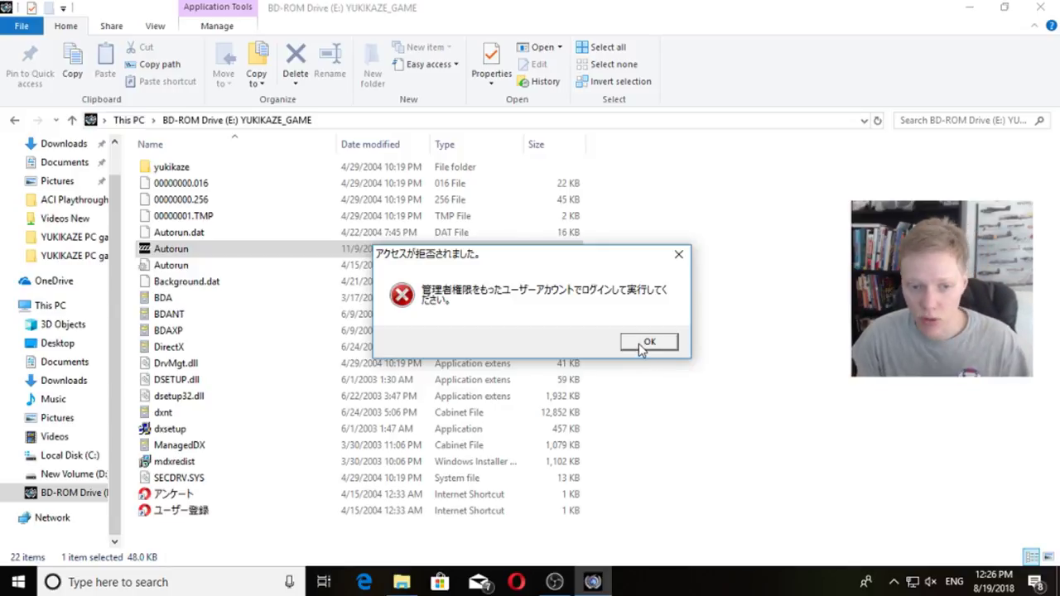
pyautogui.click(643, 344)
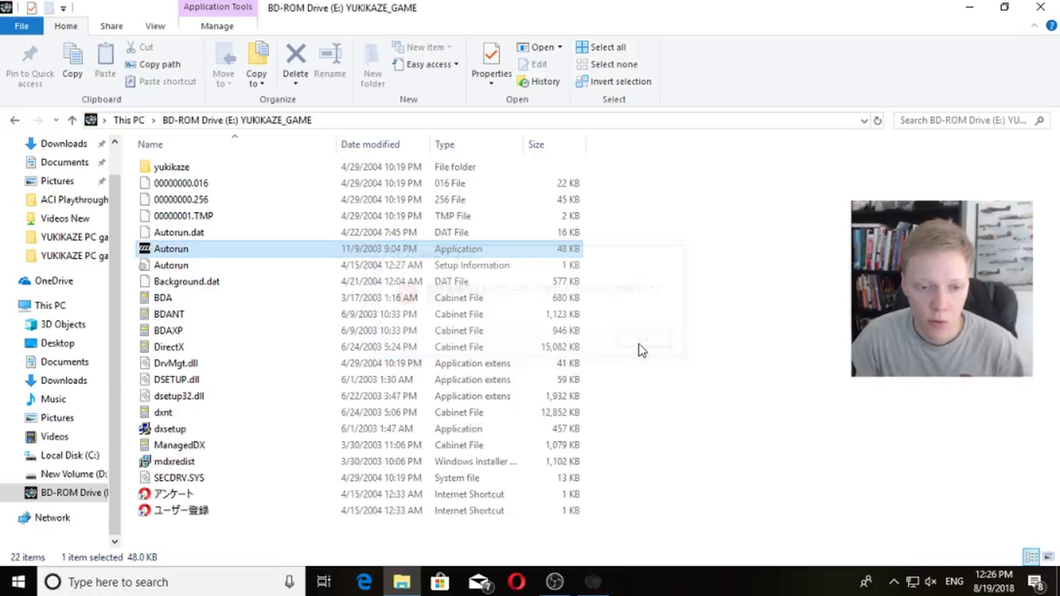
# Step: Switch to Opera, dismiss the compatibility assistant, and download the ver1.02 updater yukikazev102.exe into Downloads
pyautogui.click(520, 583)
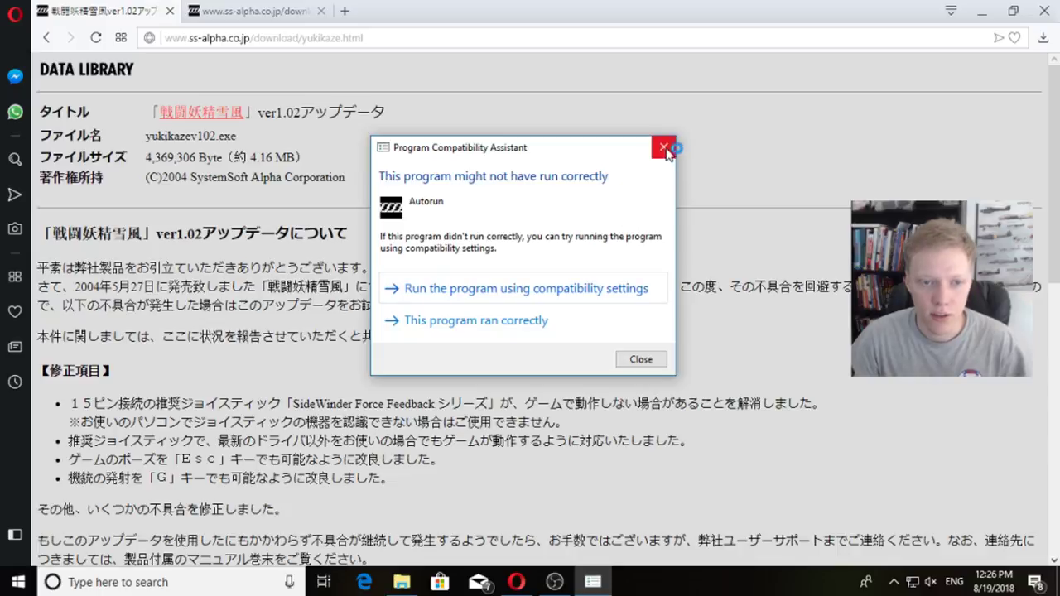
pyautogui.click(664, 149)
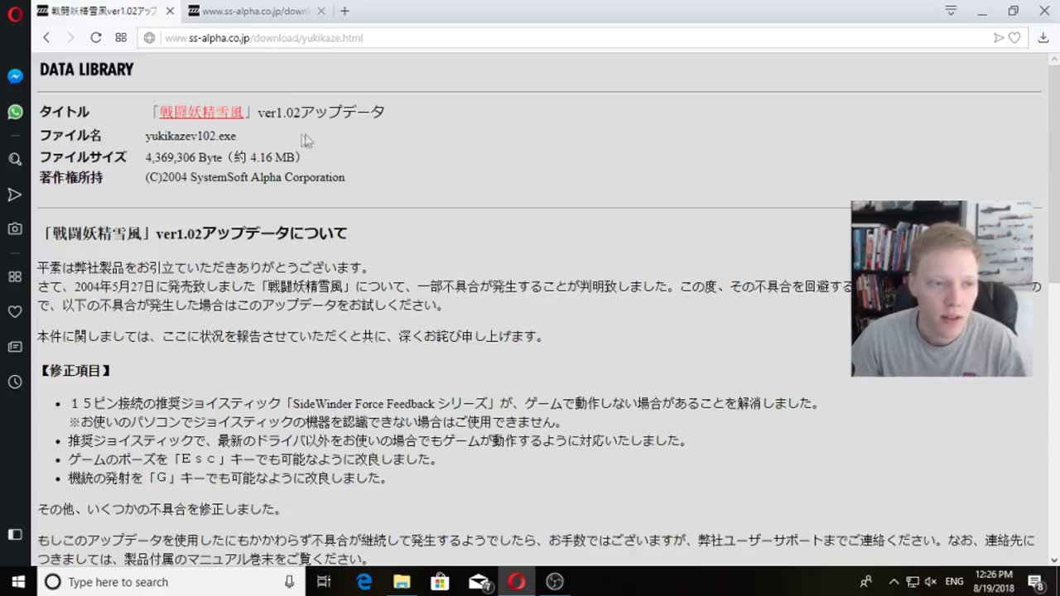
pyautogui.scroll(-10, 525, 220)
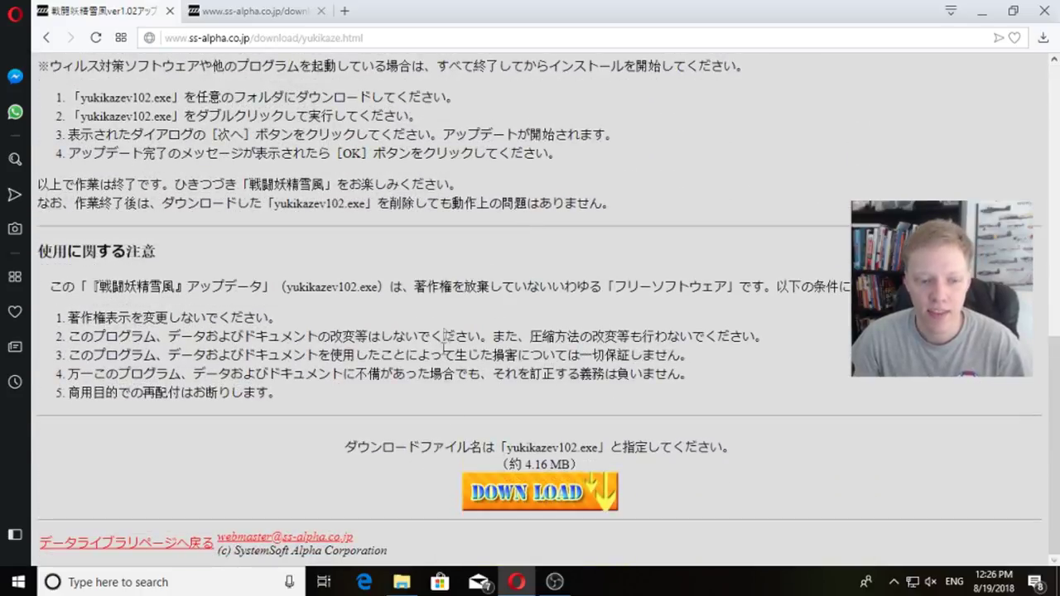
pyautogui.click(524, 494)
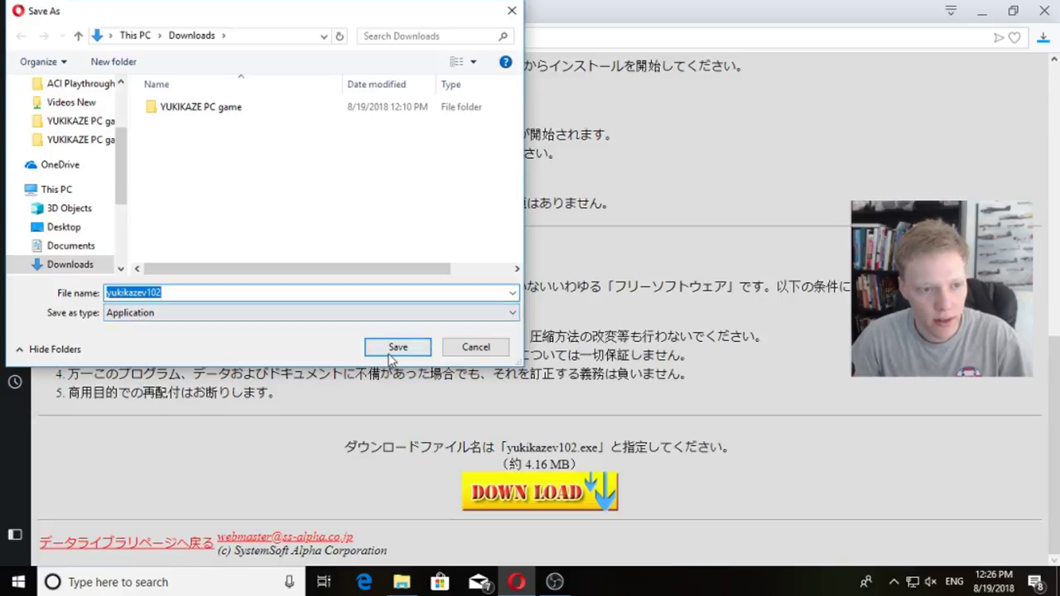
pyautogui.click(391, 349)
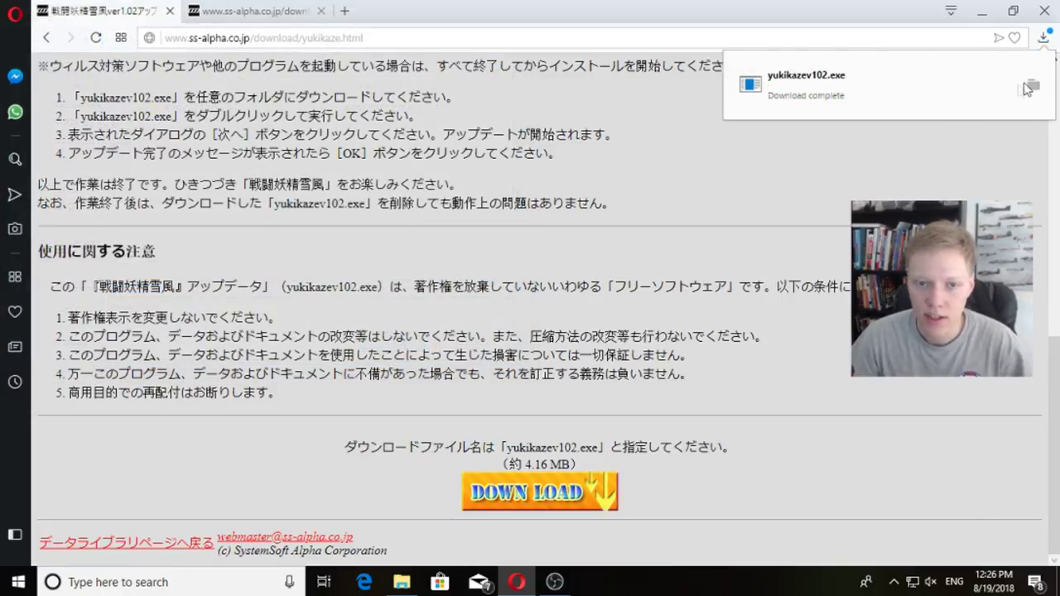
# Step: Show the downloaded yukikazev102 file in its folder, run it, and complete the game update
pyautogui.click(1032, 87)
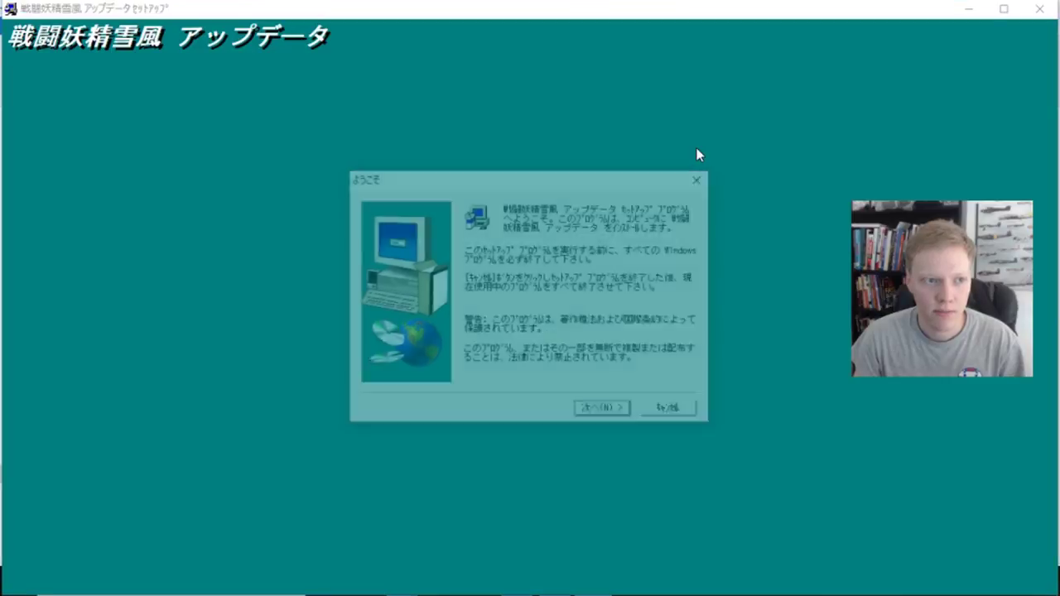
pyautogui.click(611, 408)
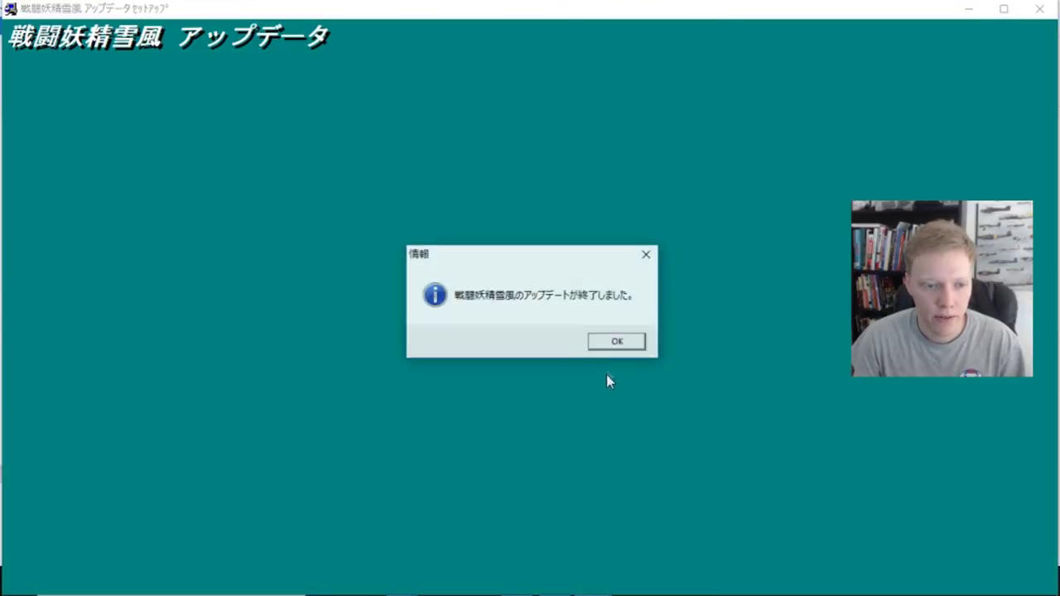
pyautogui.click(616, 342)
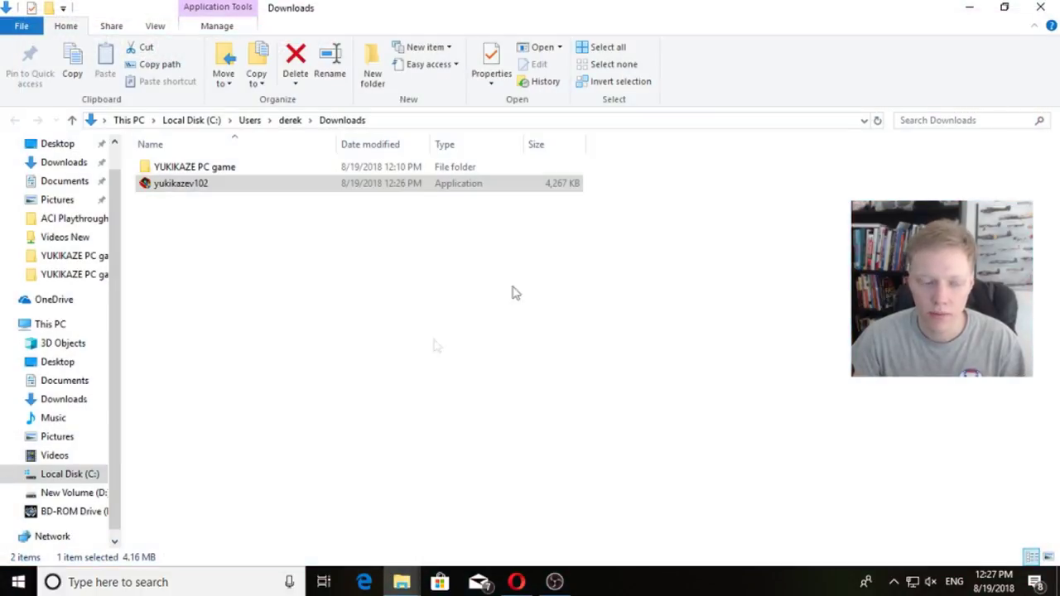
# Step: Reopen the YUKIKAZE_GAME disc in BD-ROM Drive (E:) and try to launch the updated game through Autorun
pyautogui.click(14, 511)
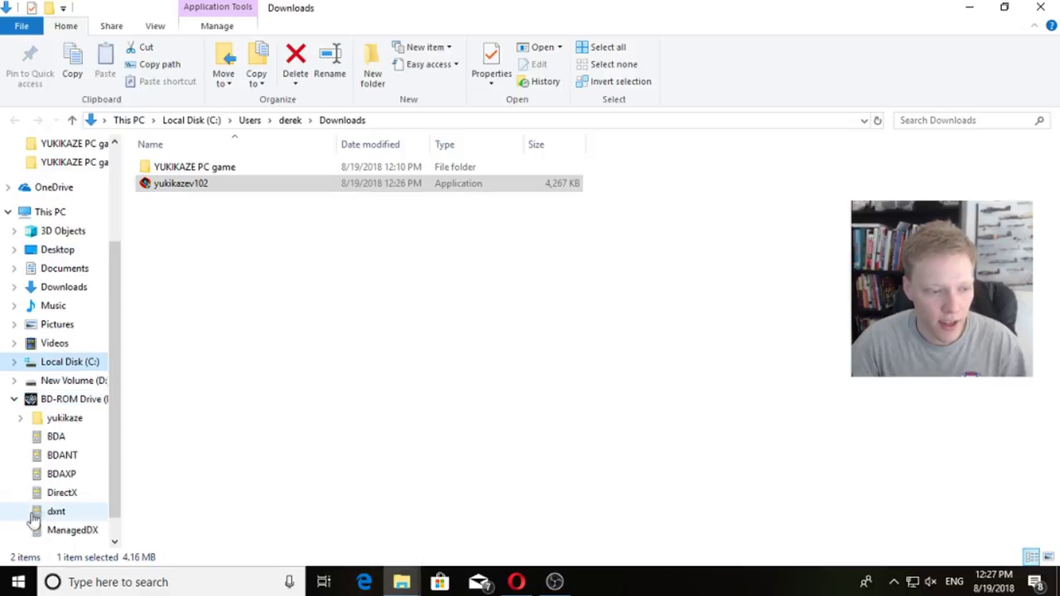
pyautogui.click(69, 399)
pyautogui.doubleClick(174, 248)
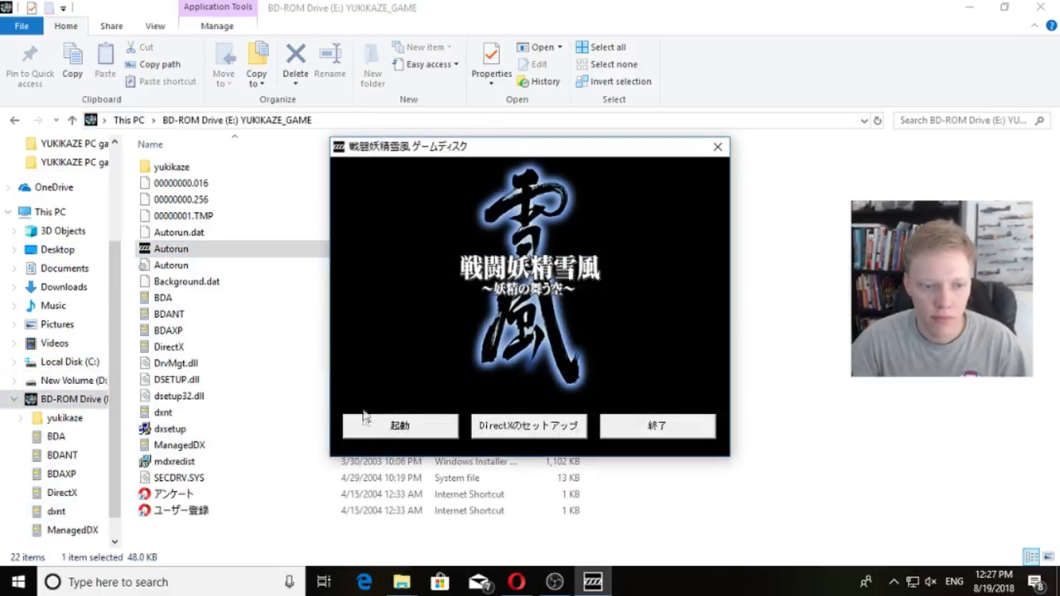
pyautogui.click(366, 421)
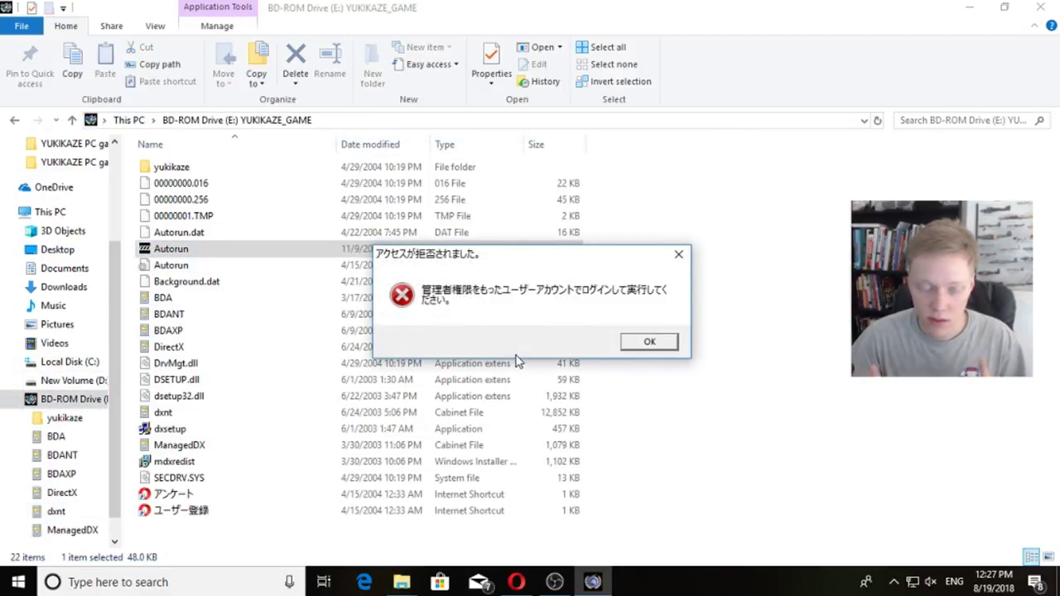
pyautogui.click(646, 342)
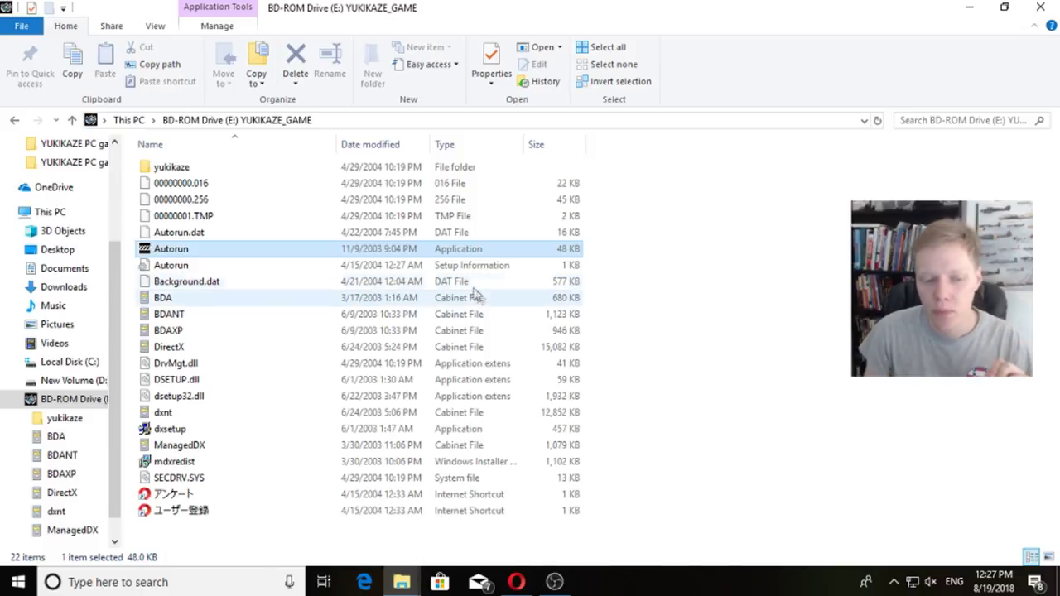
# Step: Switch back to Opera and review the ver1.02 update page from its beginning
pyautogui.click(518, 582)
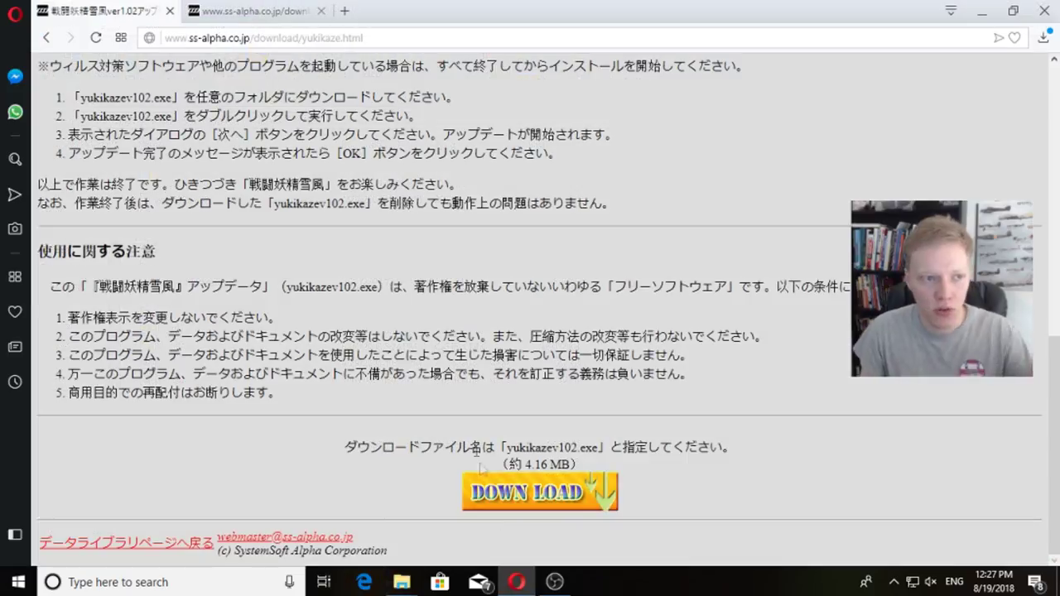
pyautogui.click(554, 467)
pyautogui.scroll(8, 527, 422)
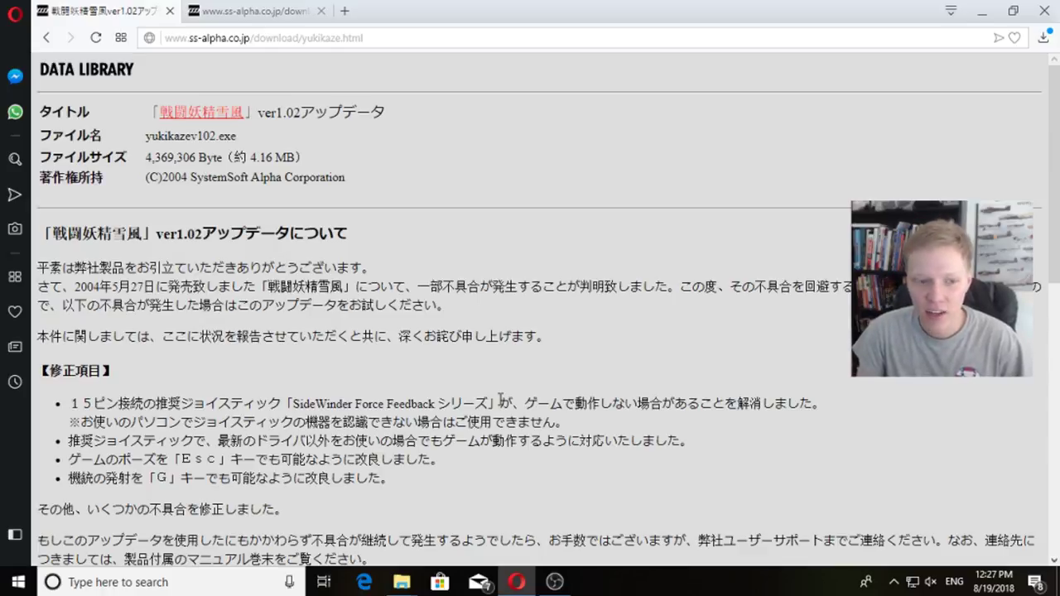
# Step: Compare the standard ver1.02 updater page with the special-version page, checking its instructions and the updater's file size
pyautogui.scroll(-5, 358, 445)
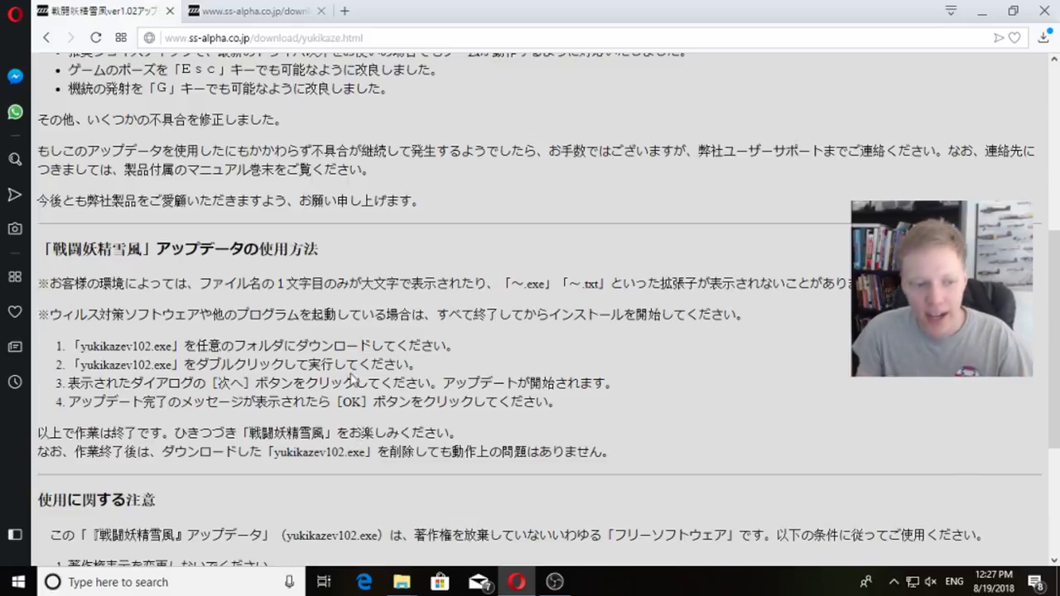
pyautogui.scroll(5, 393, 321)
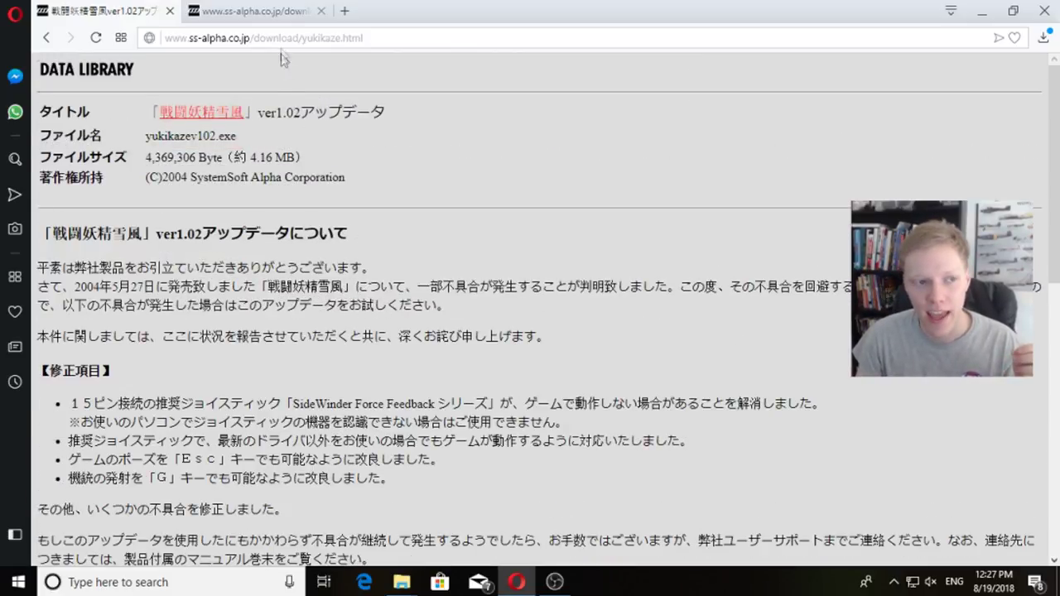
pyautogui.click(280, 12)
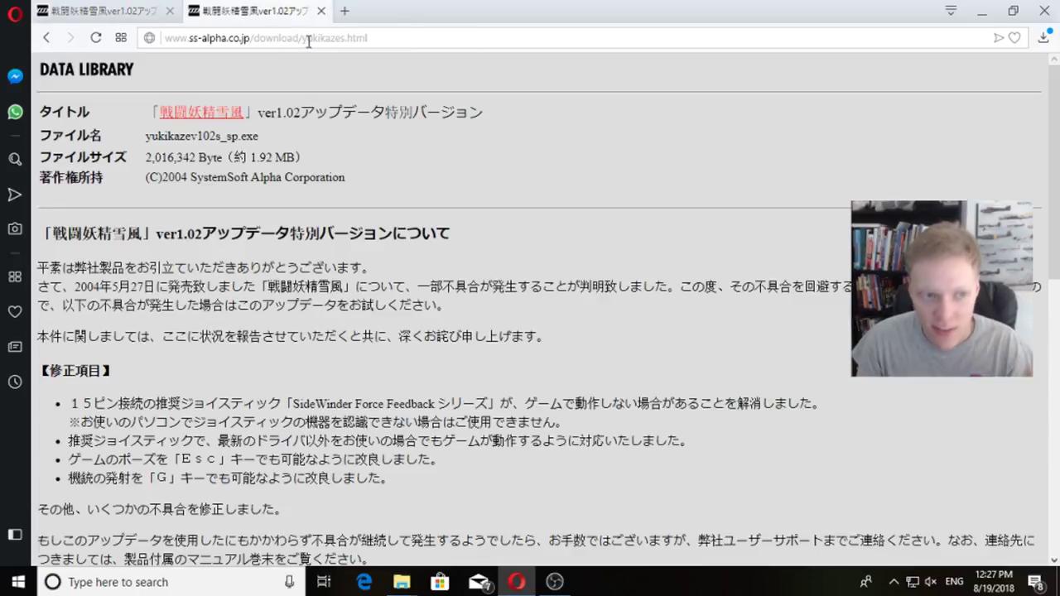
pyautogui.scroll(-8, 366, 303)
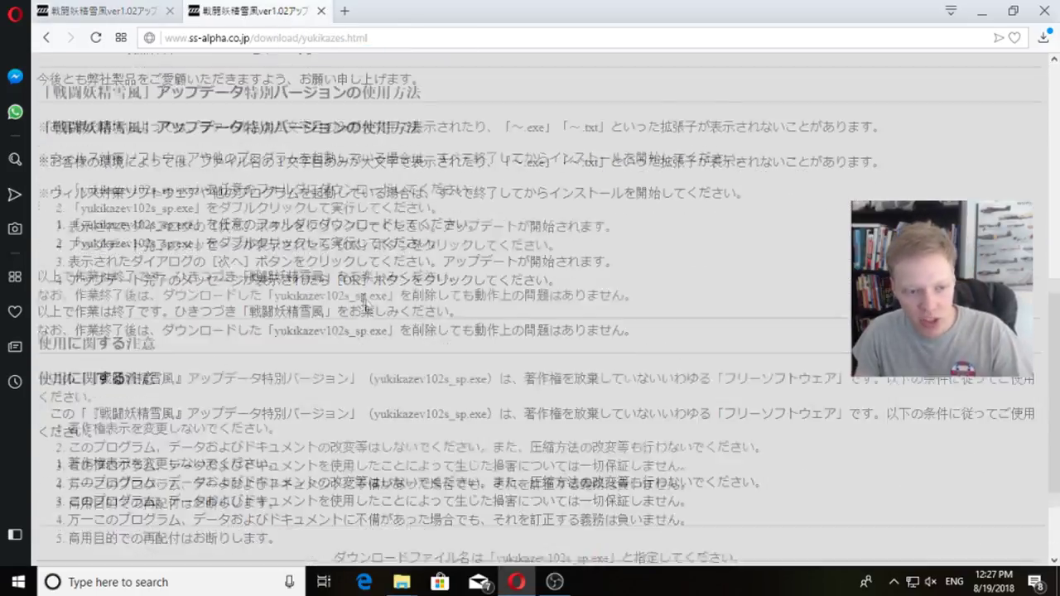
pyautogui.scroll(10, 393, 293)
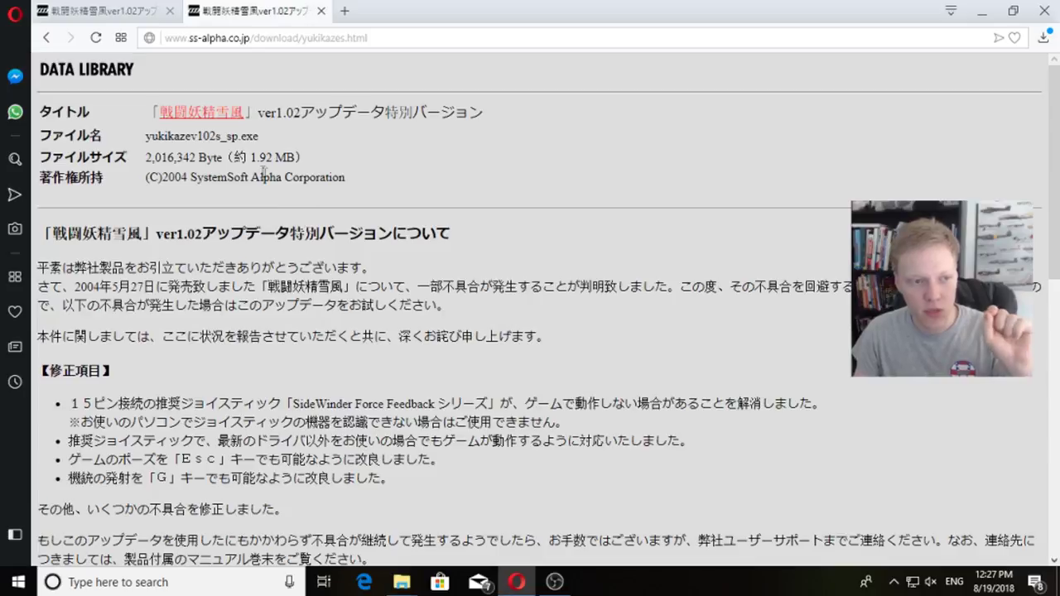
pyautogui.moveTo(251, 158); pyautogui.dragTo(274, 158)
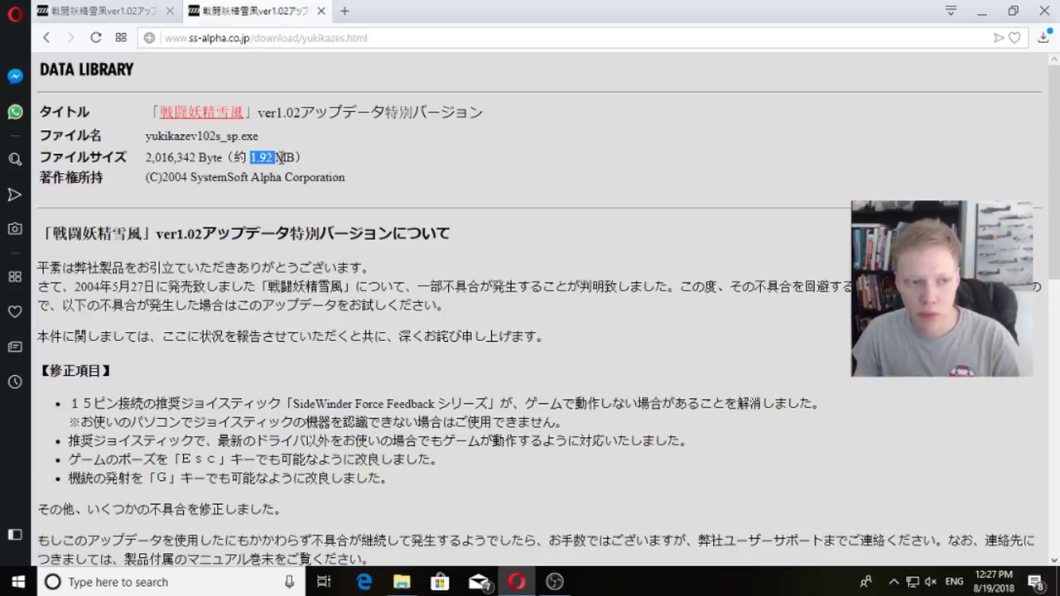
# Step: Check the web addresses of both updater pages, yukikaze.html and yukikazes.html, ending on the special-version page
pyautogui.click(144, 7)
pyautogui.click(237, 37)
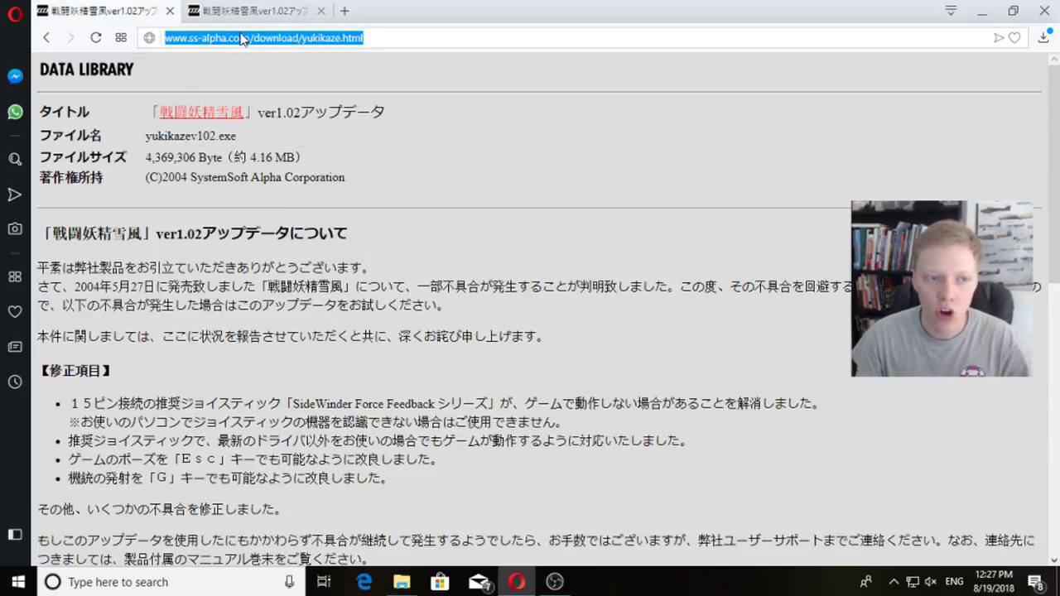
pyautogui.click(237, 37)
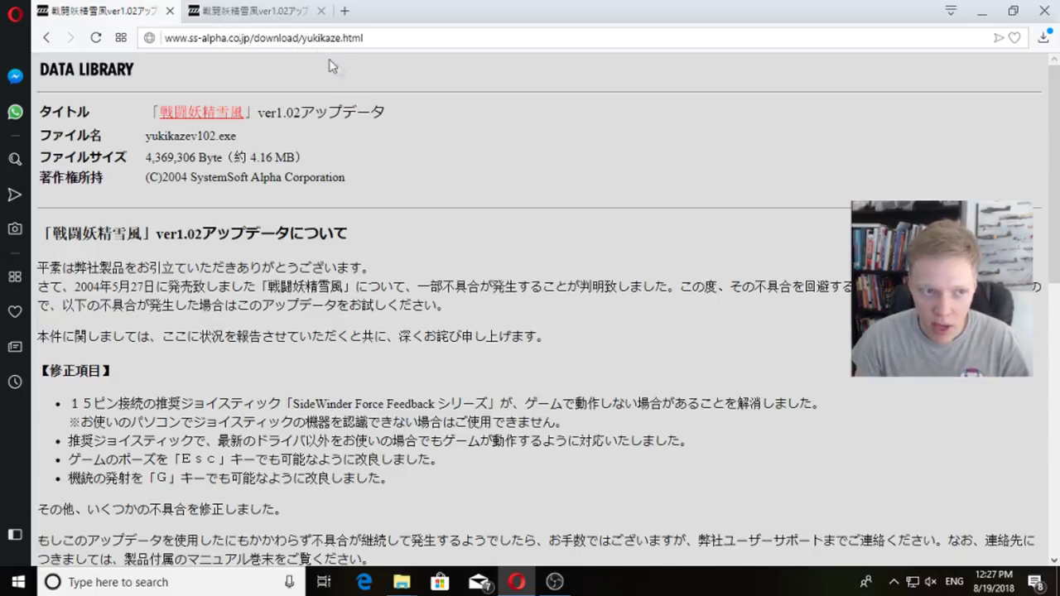
pyautogui.hotkey('ctrl', 'Tab')
pyautogui.click(338, 39)
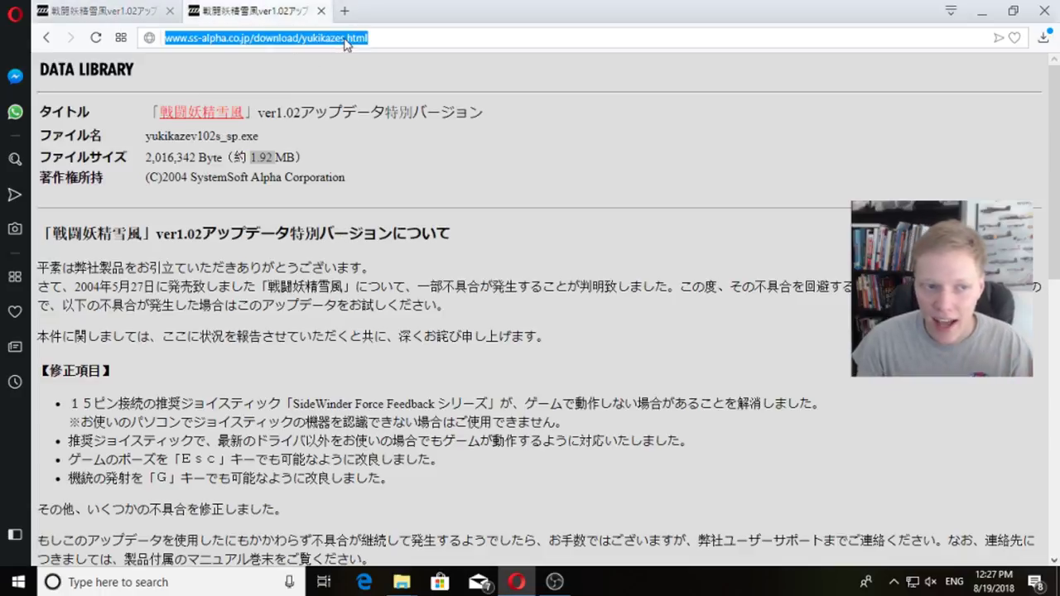
pyautogui.click(344, 39)
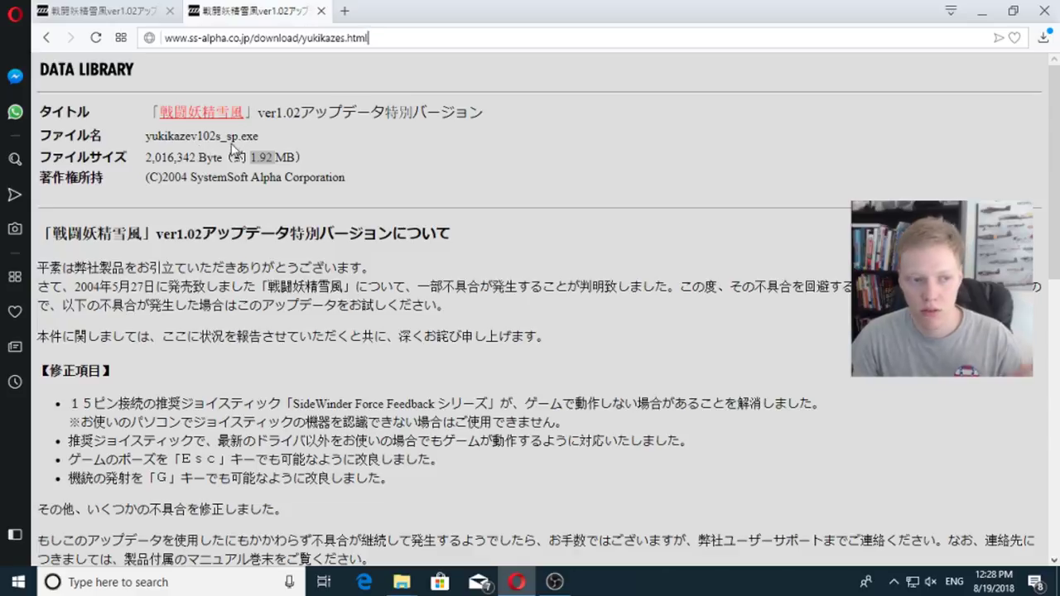
# Step: Download the special-version updater into Downloads as yukikazev102s_sp
pyautogui.scroll(-5, 258, 149)
pyautogui.scroll(-2, 261, 152)
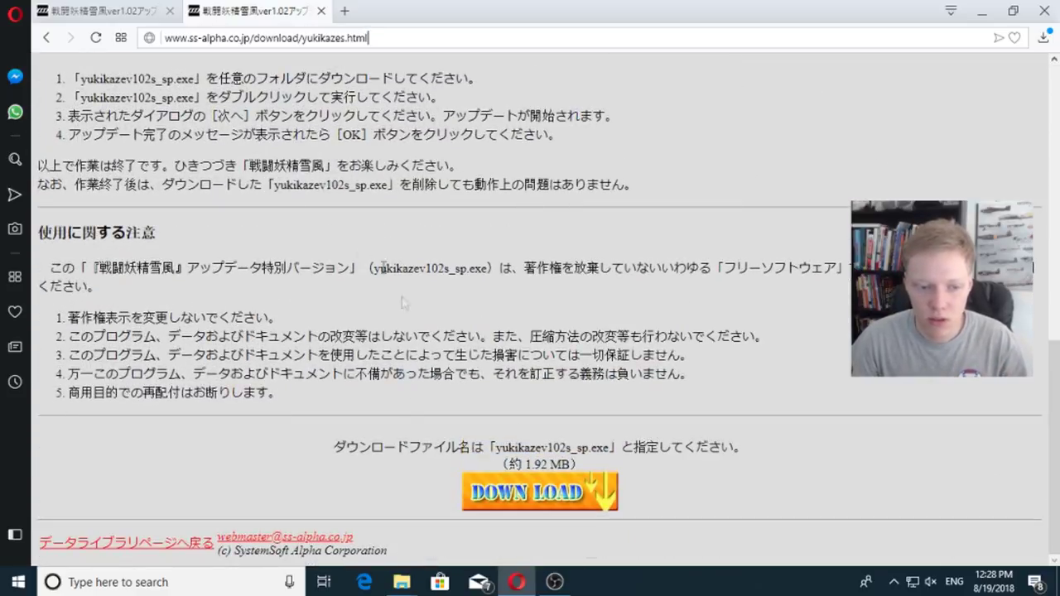
pyautogui.click(521, 500)
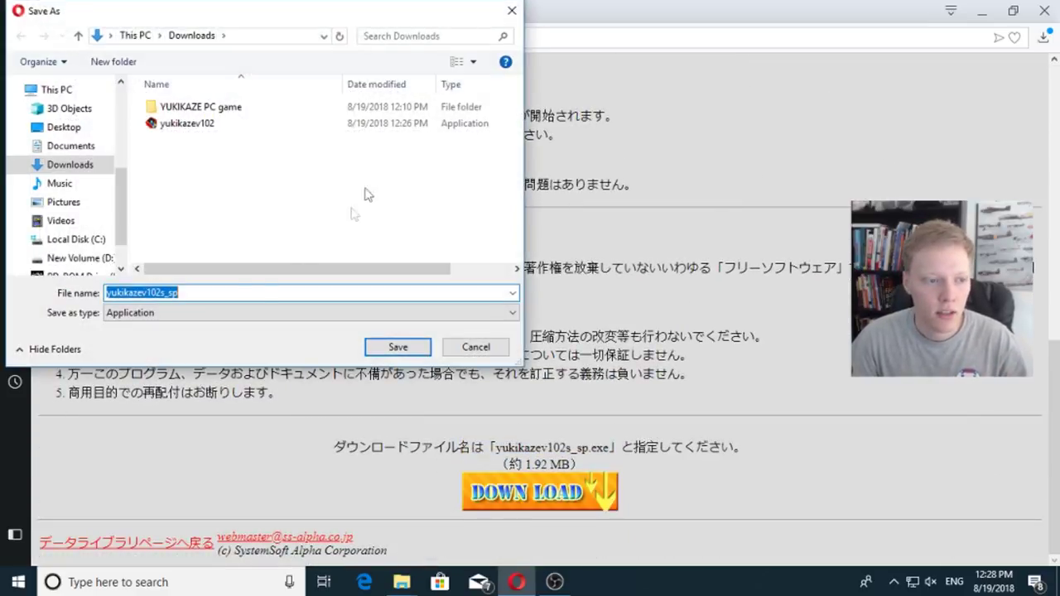
pyautogui.click(224, 294)
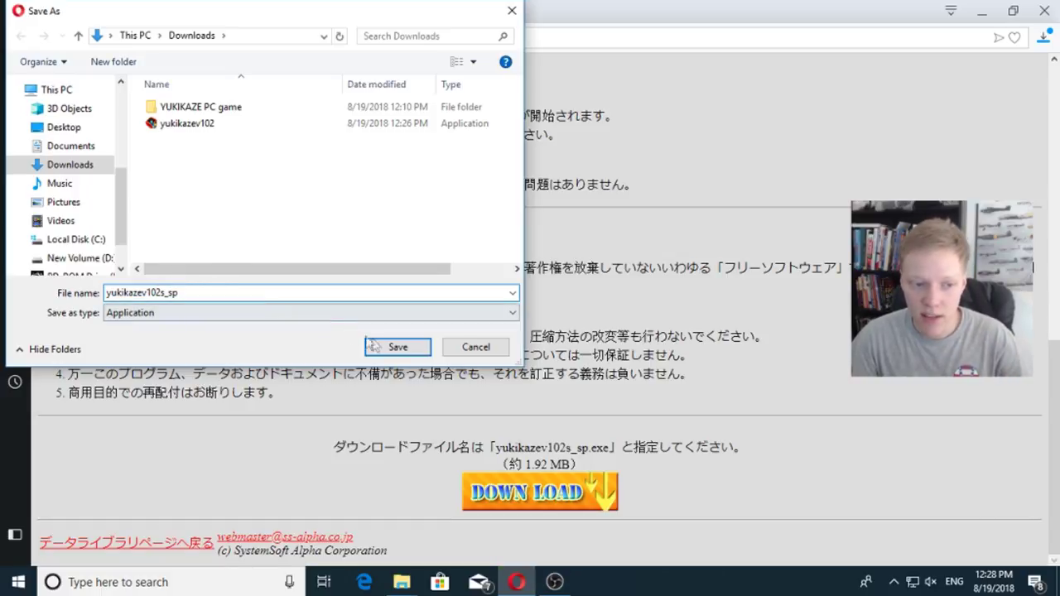
pyautogui.click(397, 347)
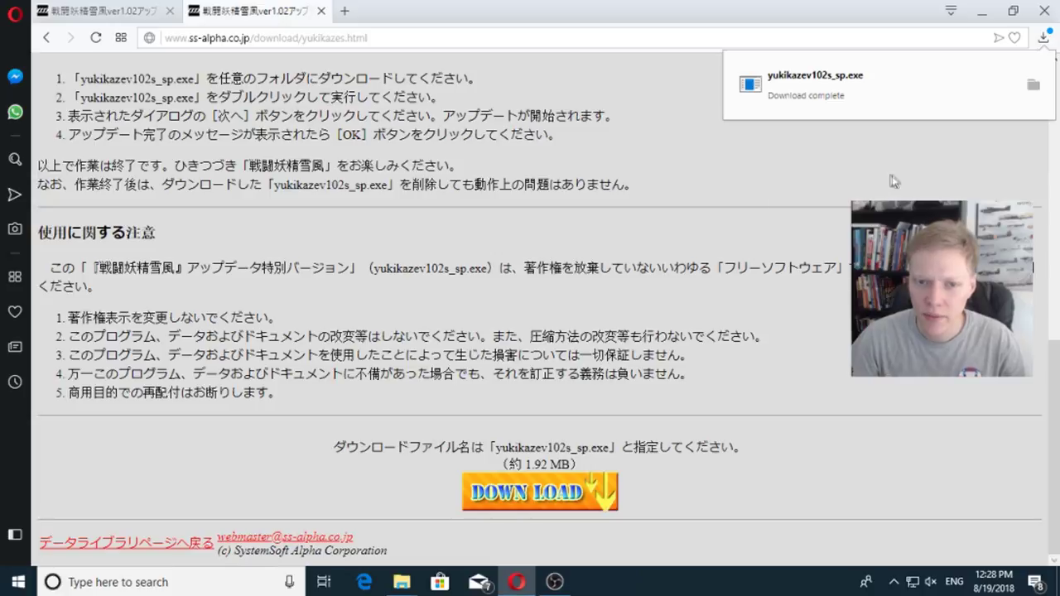
# Step: Show the downloaded yukikazev102s_sp file in its folder, run it, and complete the special-version update
pyautogui.click(1034, 86)
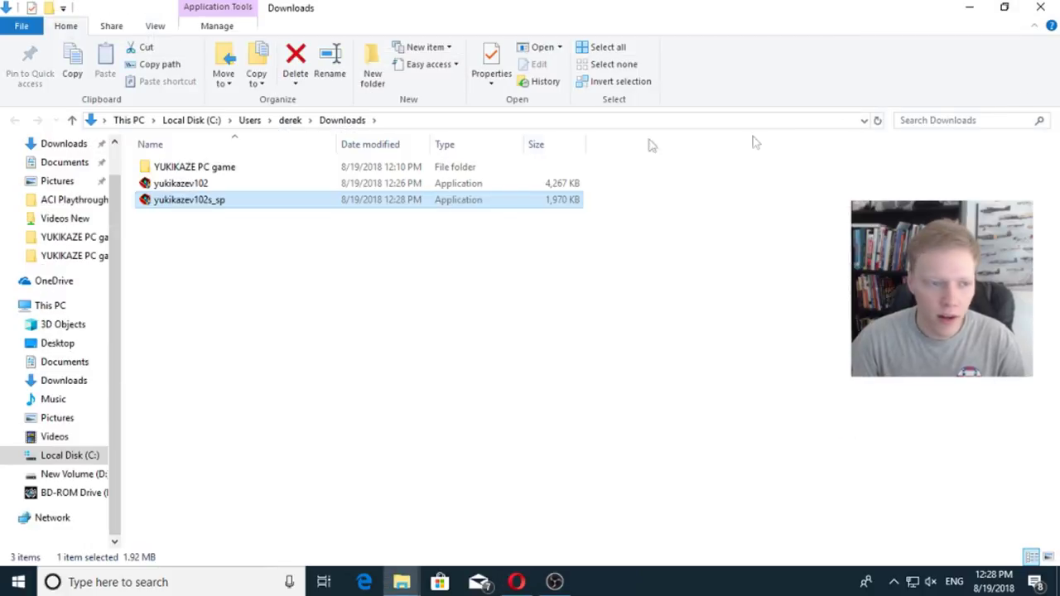
pyautogui.doubleClick(567, 207)
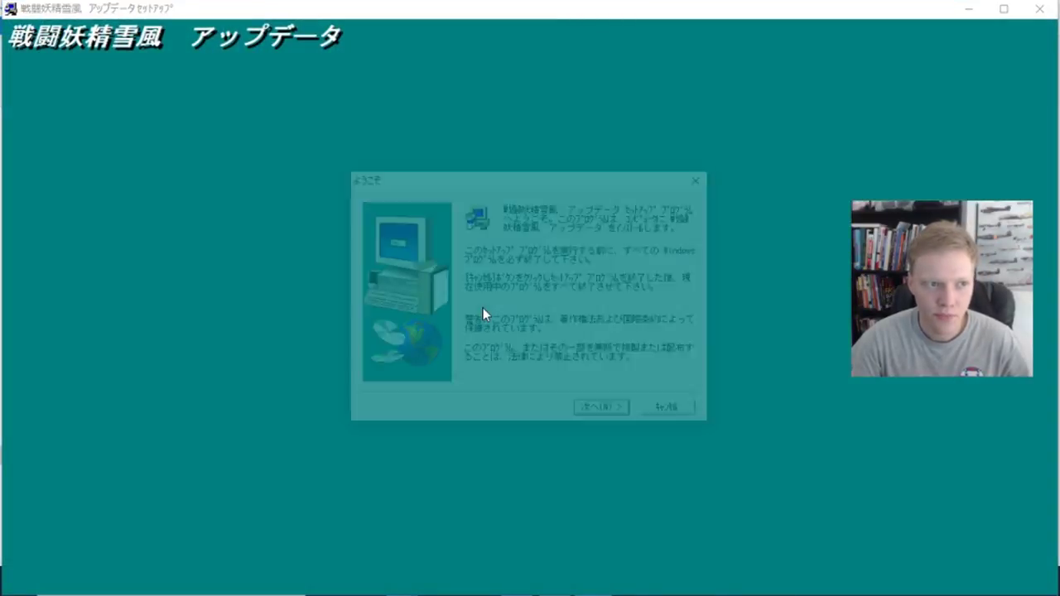
pyautogui.click(604, 412)
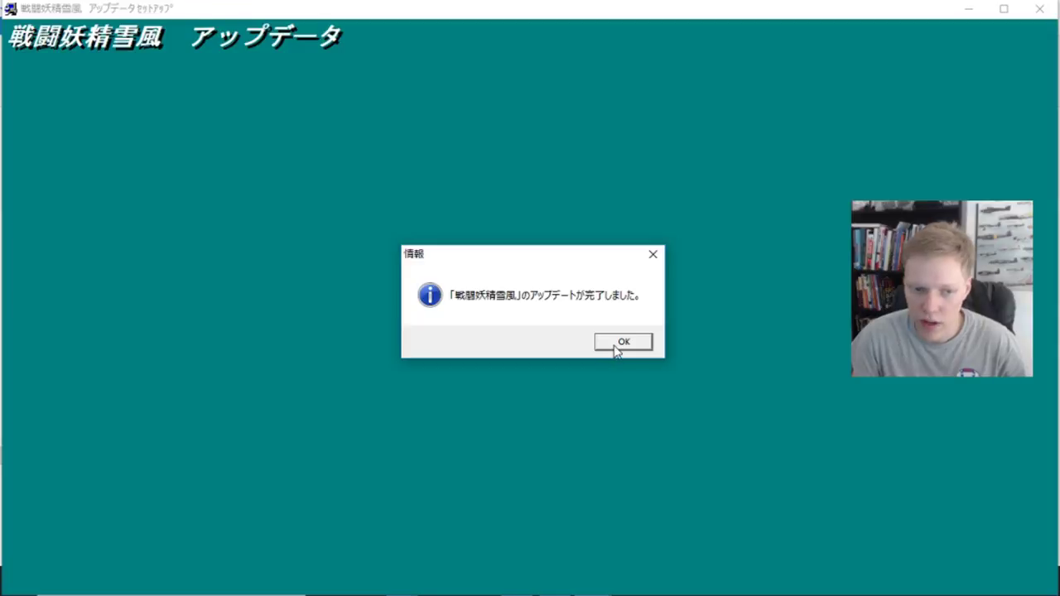
pyautogui.click(621, 343)
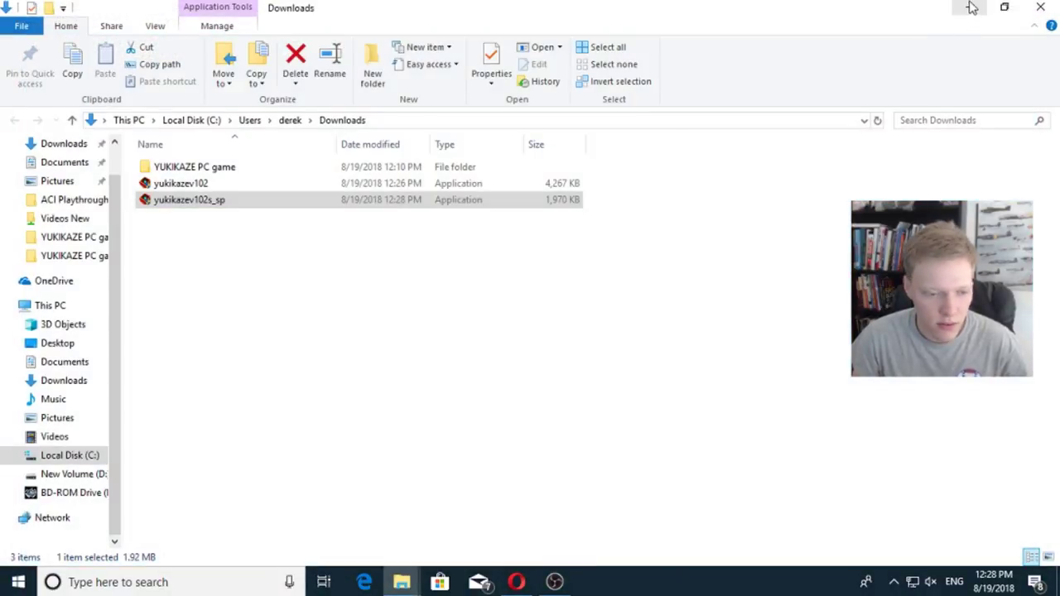
# Step: Open the YUKIKAZE_GAME disc in BD-ROM Drive (E:), run the Autorun application, and start the game with 起動
pyautogui.click(49, 492)
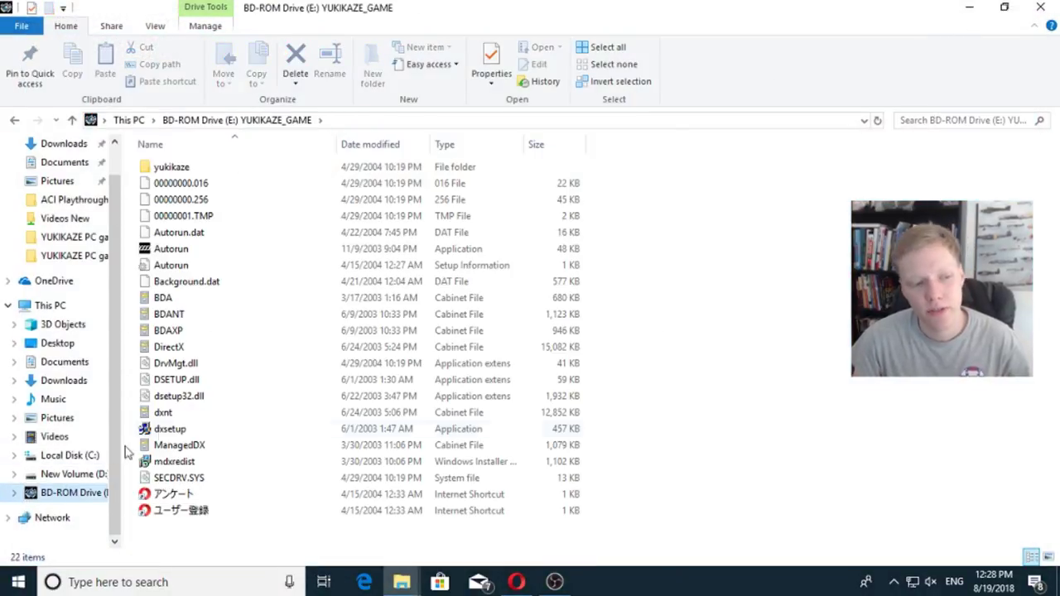
pyautogui.doubleClick(208, 252)
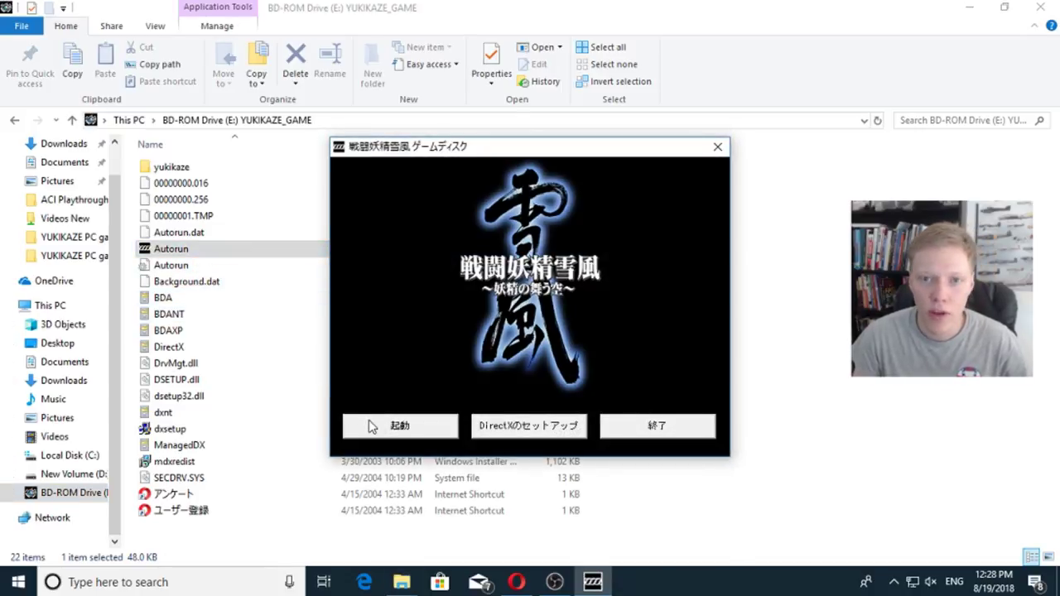
pyautogui.click(371, 426)
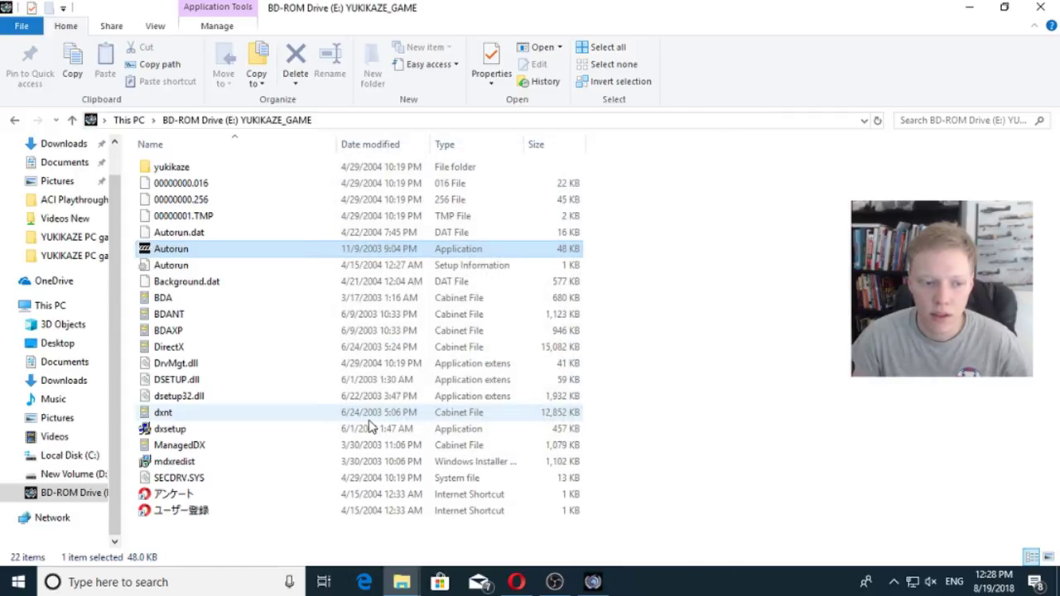